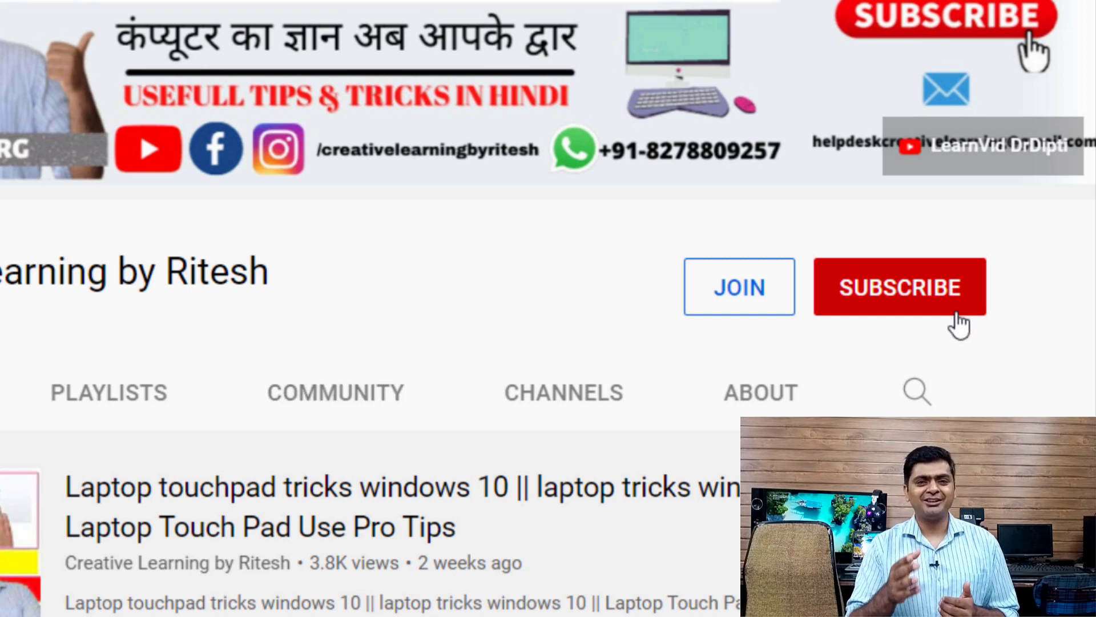
Step: Subscribe to the tutorial channel and open its notification bell options
{"action": "left_click", "coordinate": [905, 300]}
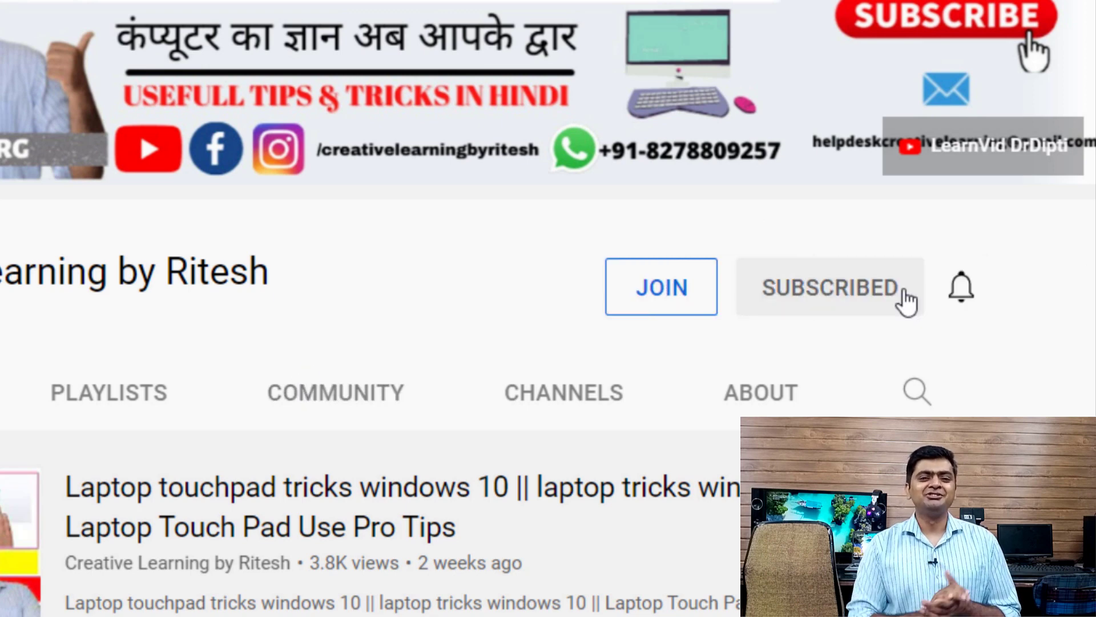
{"action": "left_click", "coordinate": [963, 293]}
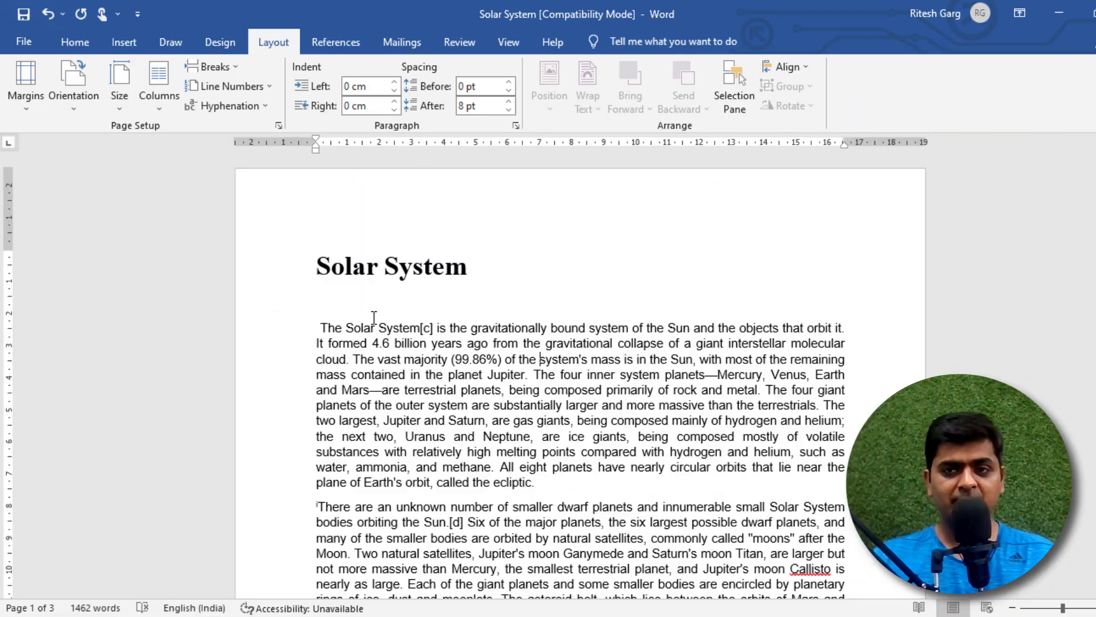
{"action": "scroll", "coordinate": [339, 407], "scroll_direction": "down", "scroll_amount": 2}
{"action": "scroll", "coordinate": [339, 407], "scroll_direction": "down", "scroll_amount": 8}
{"action": "scroll", "coordinate": [339, 406], "scroll_direction": "down", "scroll_amount": 2}
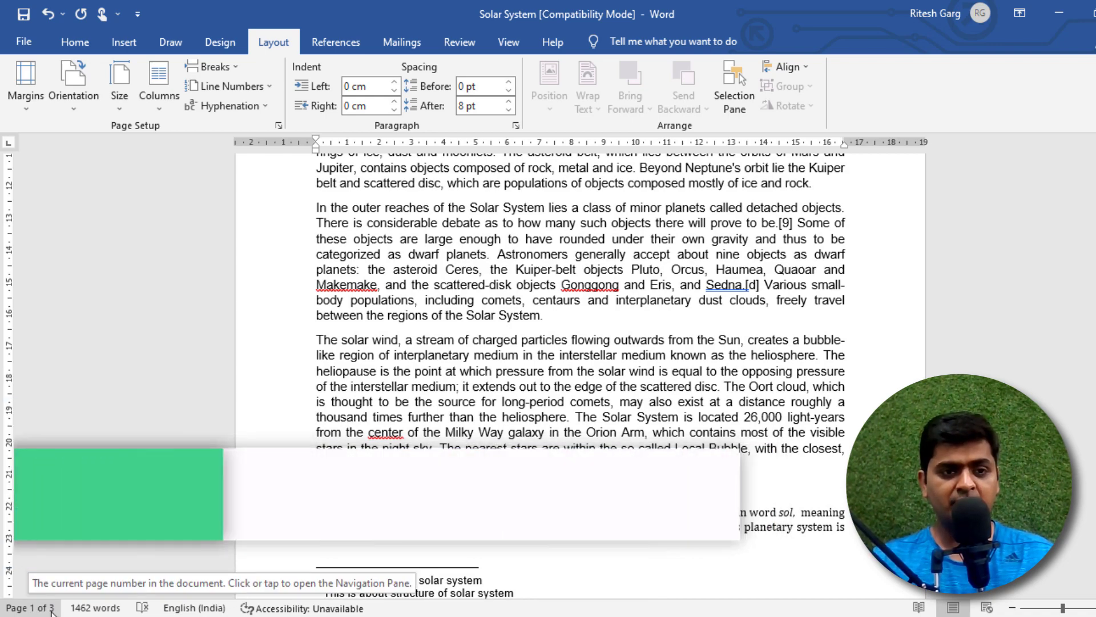
{"action": "scroll", "coordinate": [474, 420], "scroll_direction": "down", "scroll_amount": 3}
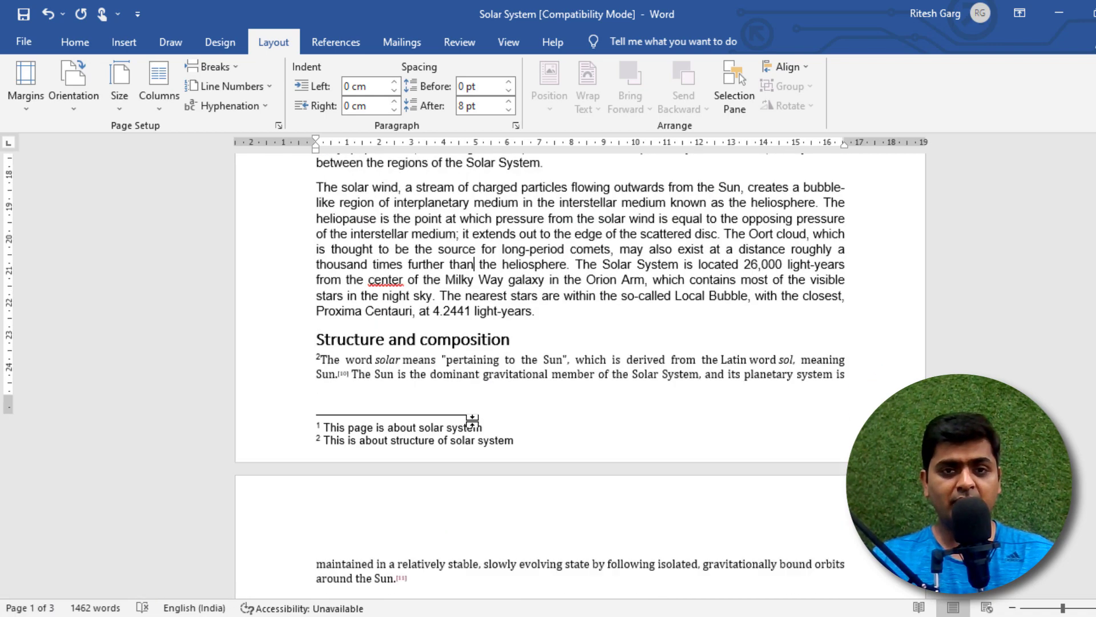
{"action": "scroll", "coordinate": [474, 419], "scroll_direction": "down", "scroll_amount": 5}
{"action": "scroll", "coordinate": [471, 419], "scroll_direction": "down", "scroll_amount": 2}
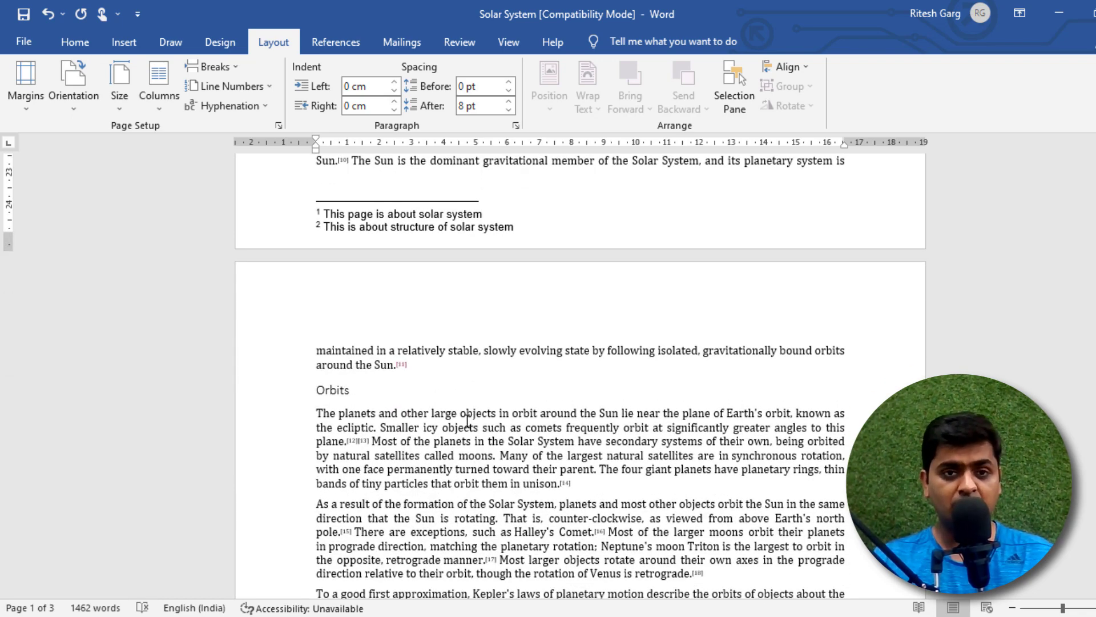
{"action": "scroll", "coordinate": [467, 420], "scroll_direction": "up", "scroll_amount": 3}
{"action": "scroll", "coordinate": [467, 420], "scroll_direction": "up", "scroll_amount": 3}
{"action": "scroll", "coordinate": [467, 420], "scroll_direction": "up", "scroll_amount": 3}
{"action": "scroll", "coordinate": [467, 420], "scroll_direction": "up", "scroll_amount": 3}
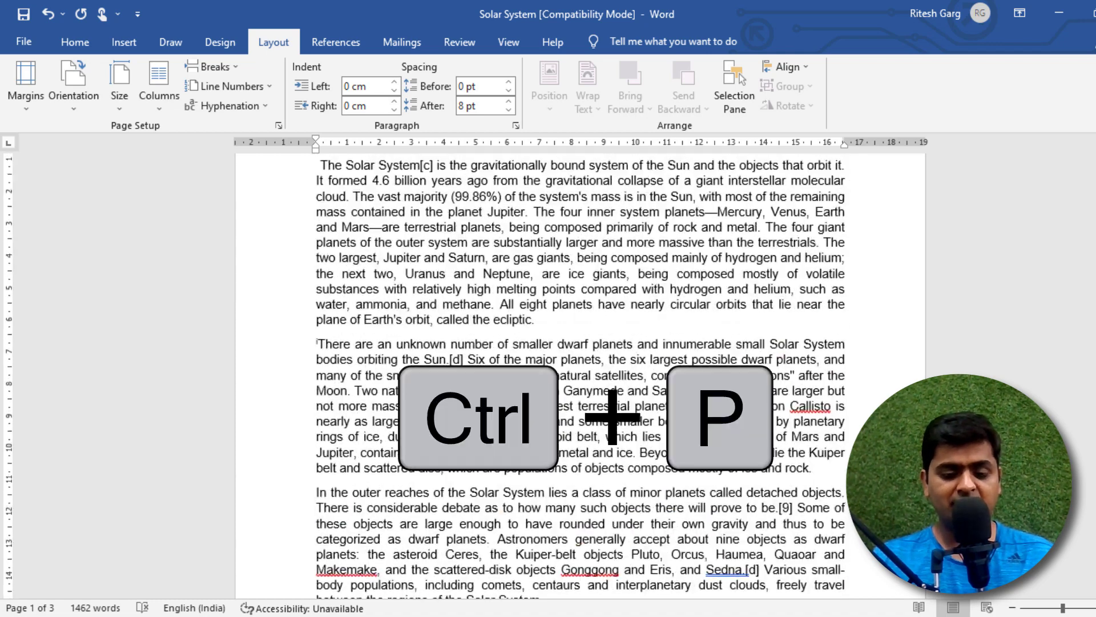
{"action": "scroll", "coordinate": [460, 423], "scroll_direction": "up", "scroll_amount": 1}
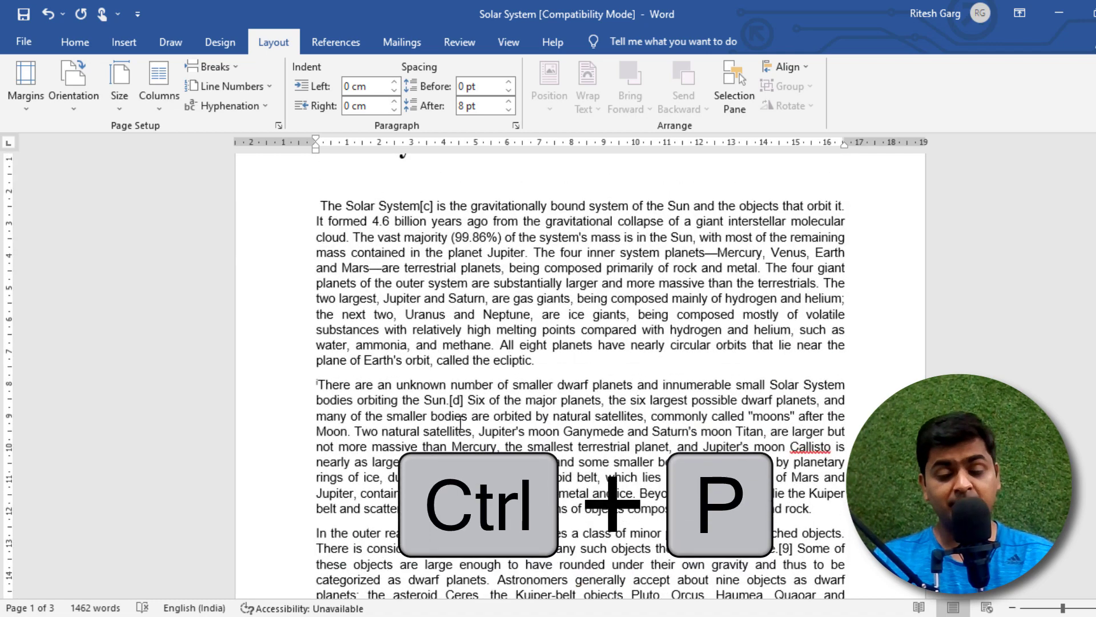
{"action": "left_click", "coordinate": [14, 39]}
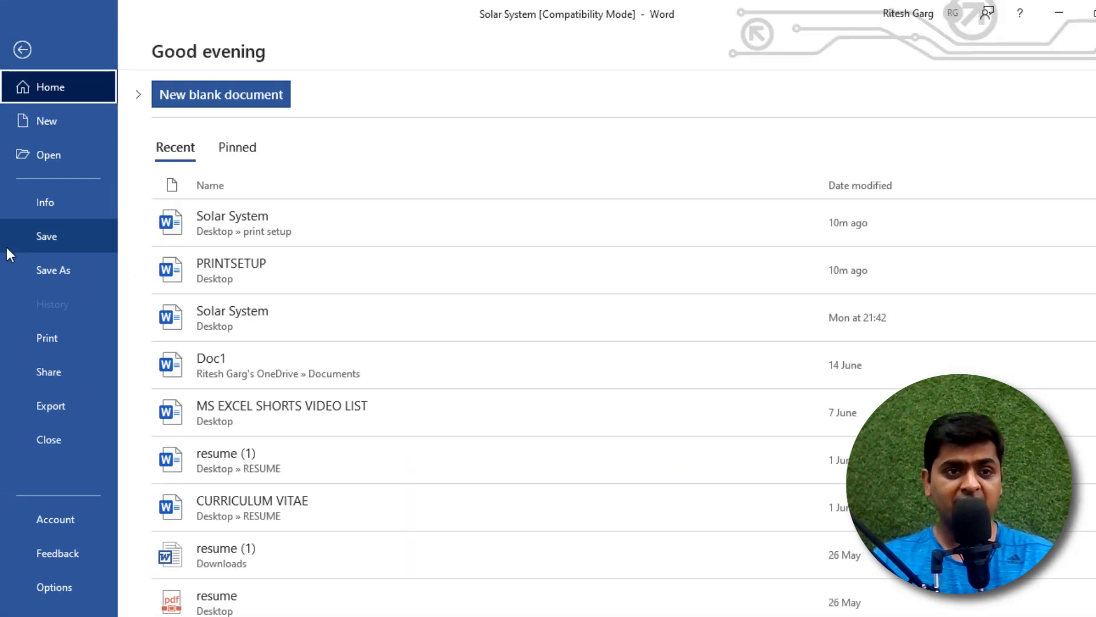
{"action": "left_click", "coordinate": [34, 337]}
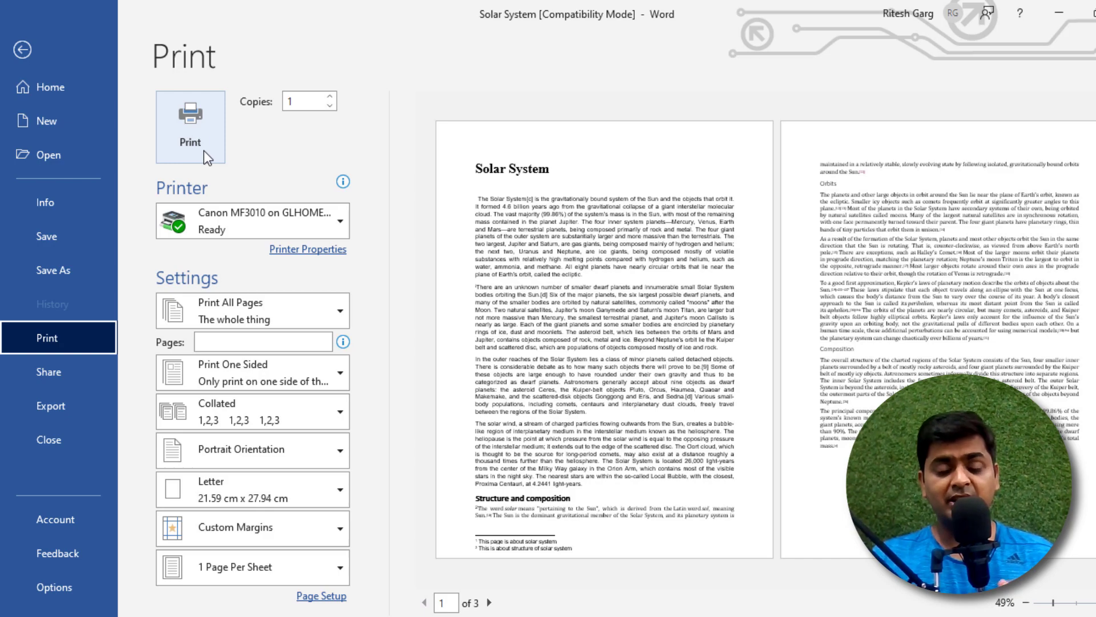
{"action": "left_click", "coordinate": [24, 50]}
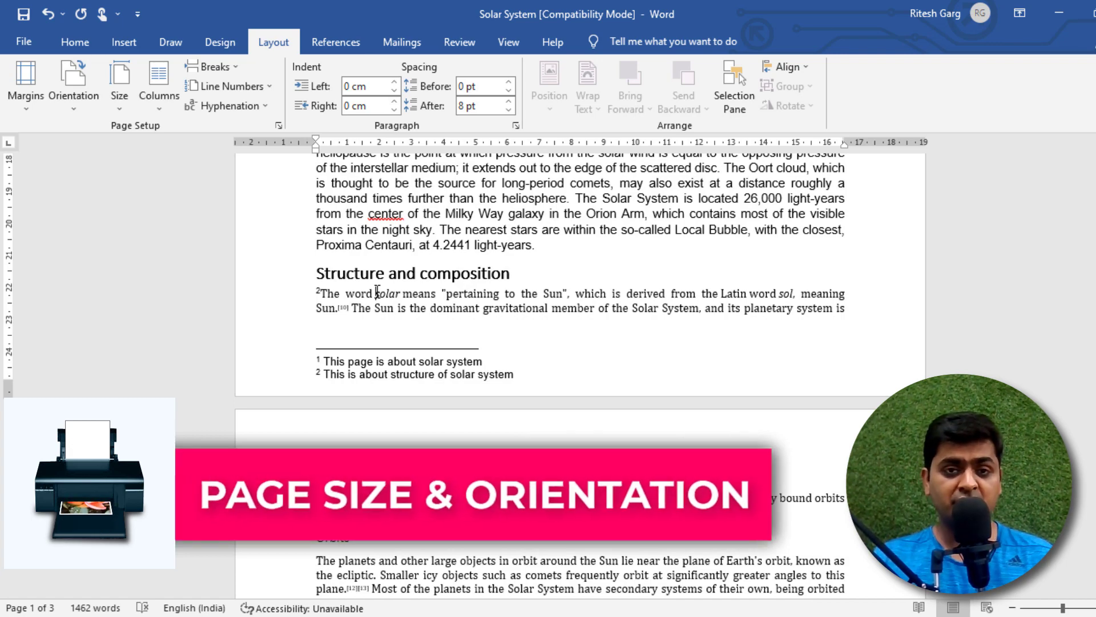
{"action": "scroll", "coordinate": [389, 295], "scroll_direction": "up", "scroll_amount": 5}
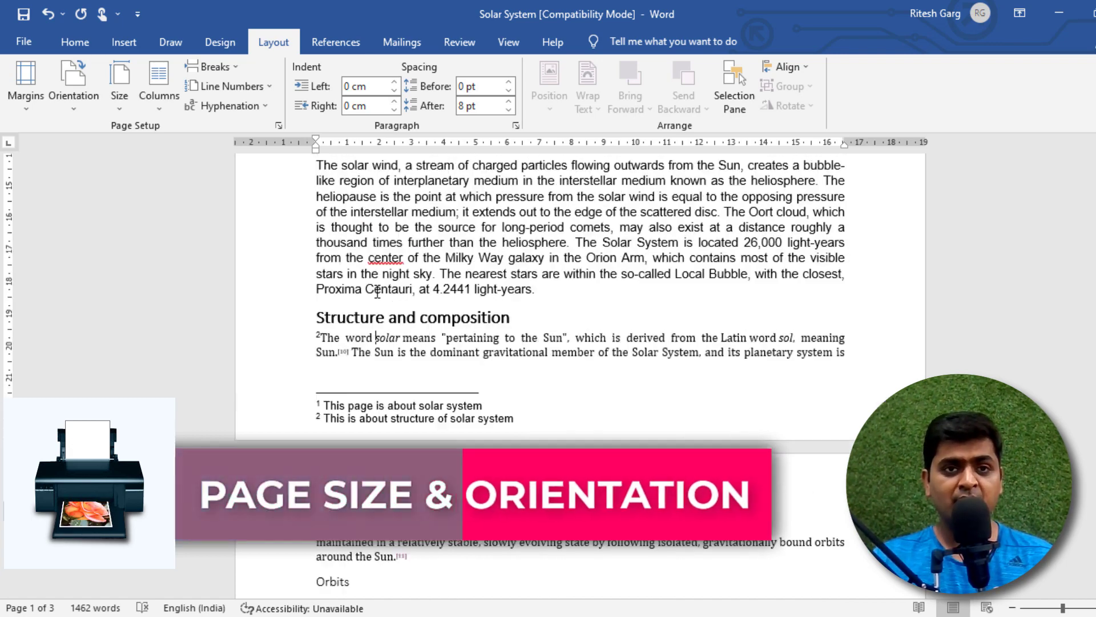
{"action": "scroll", "coordinate": [406, 299], "scroll_direction": "up", "scroll_amount": 10}
{"action": "scroll", "coordinate": [429, 305], "scroll_direction": "up", "scroll_amount": 10}
{"action": "scroll", "coordinate": [436, 308], "scroll_direction": "up", "scroll_amount": 3}
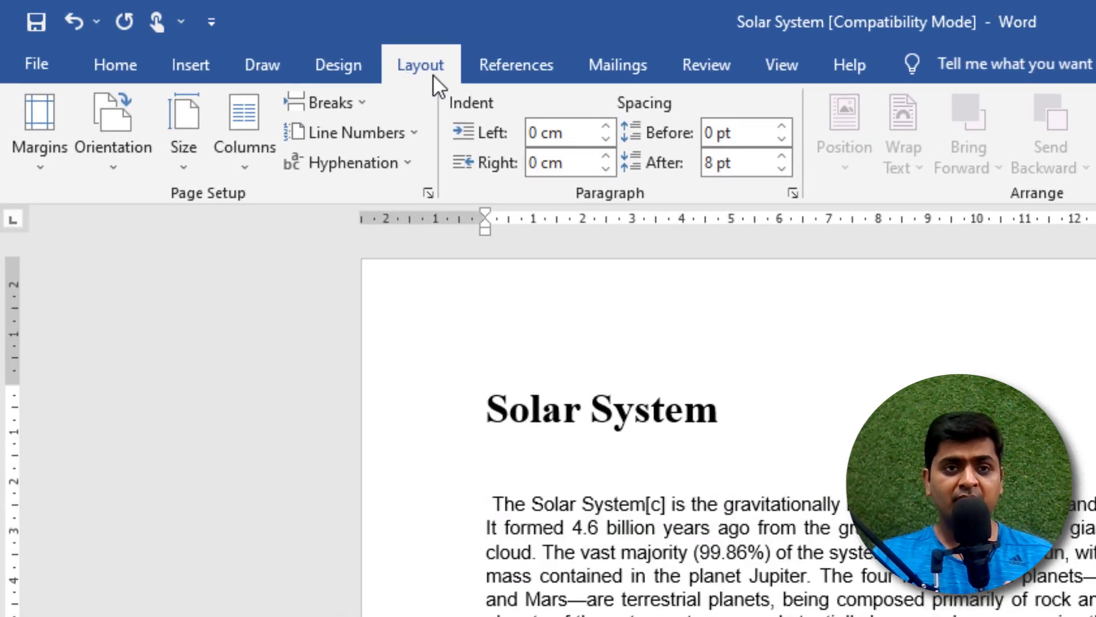
{"action": "left_click", "coordinate": [192, 165]}
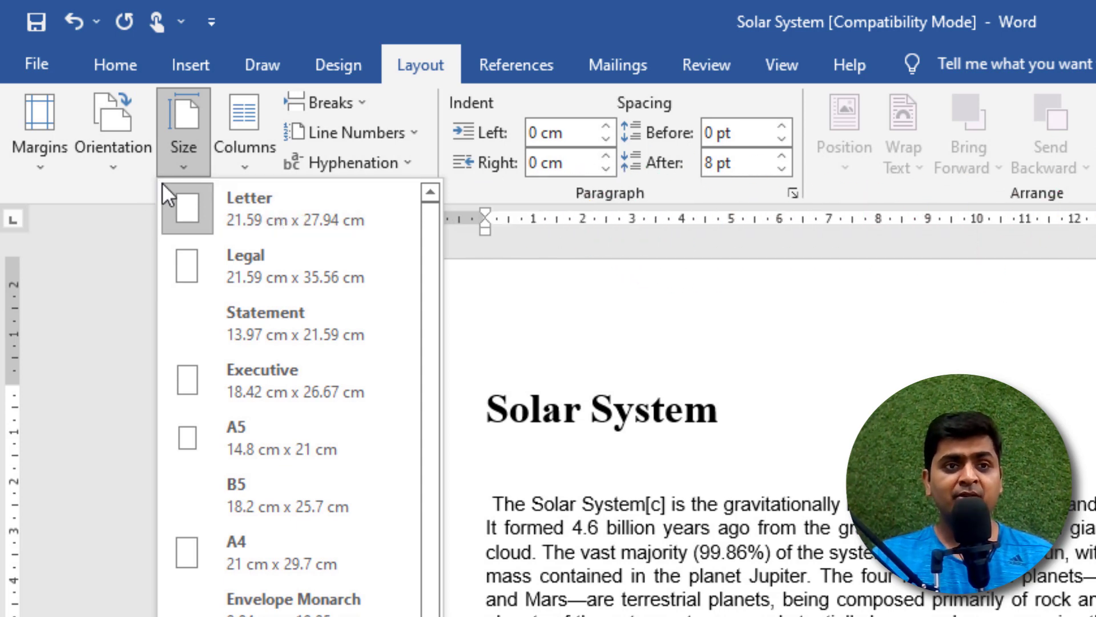
{"action": "left_click", "coordinate": [100, 169]}
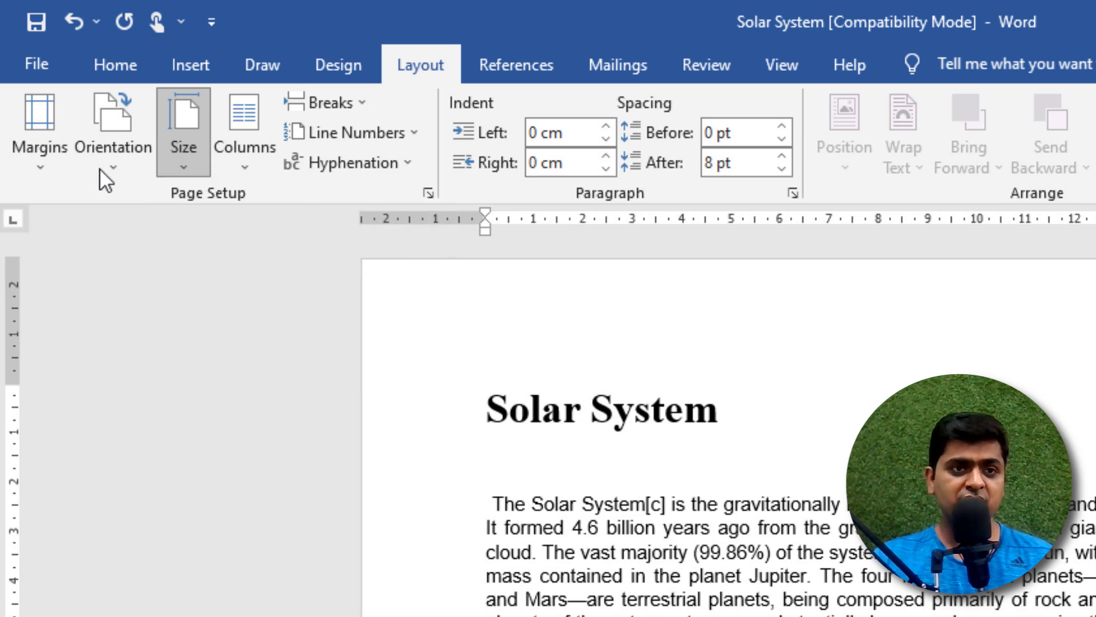
{"action": "left_click", "coordinate": [100, 168]}
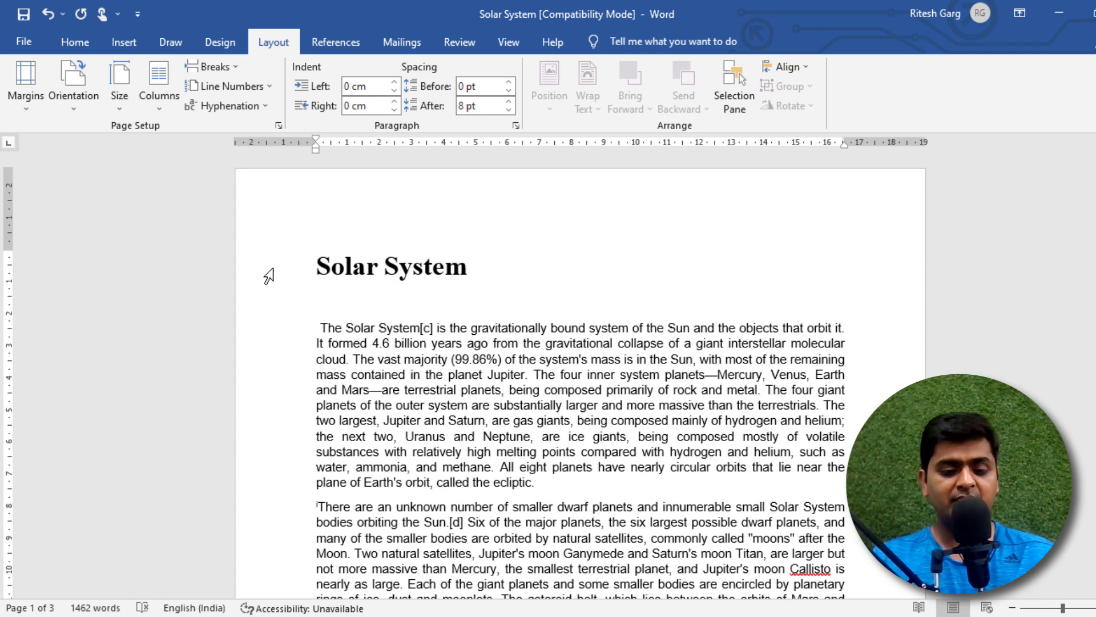
Step: Bring up Word's Print screen and the Canon MF3010 Printer Properties dialog
{"action": "key", "text": "ctrl+p"}
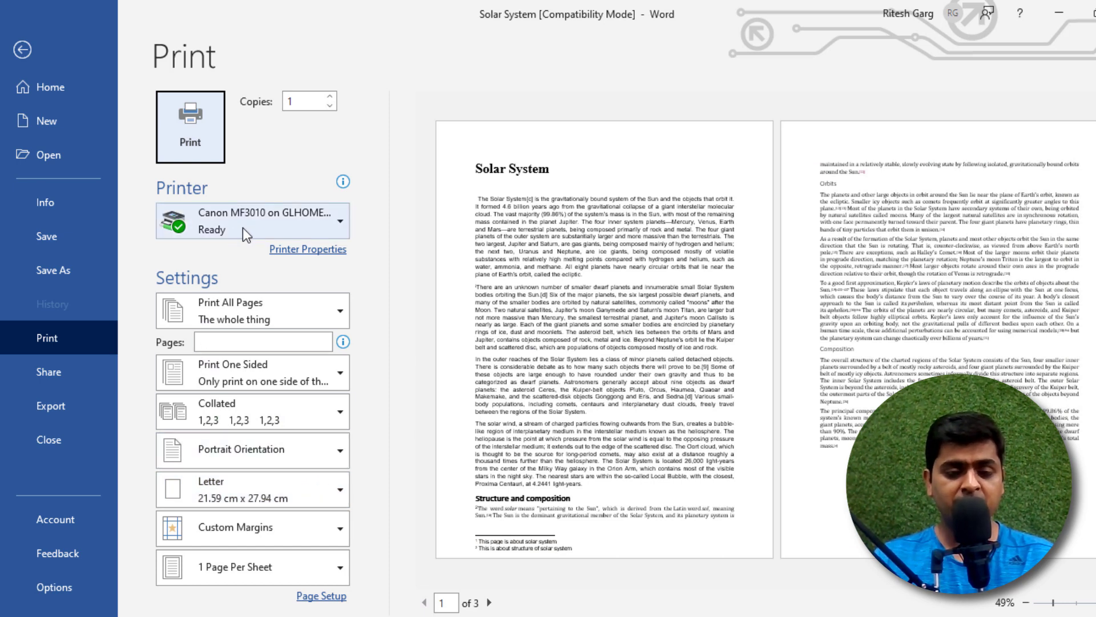
{"action": "mouse_move", "coordinate": [252, 221]}
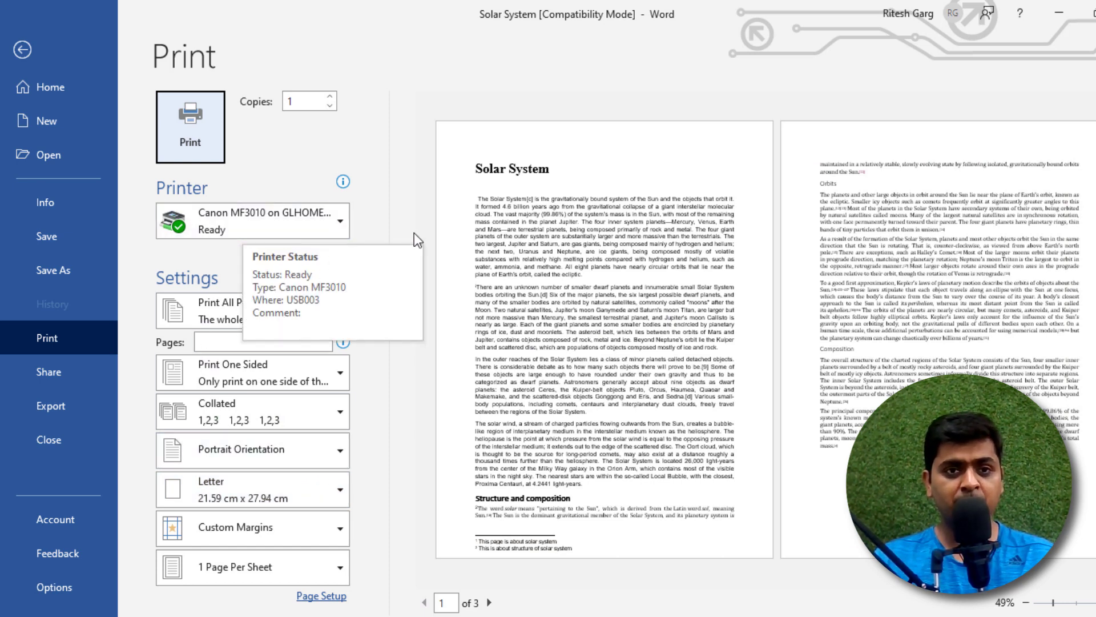
{"action": "key", "text": "shift+Tab"}
{"action": "left_click", "coordinate": [330, 256]}
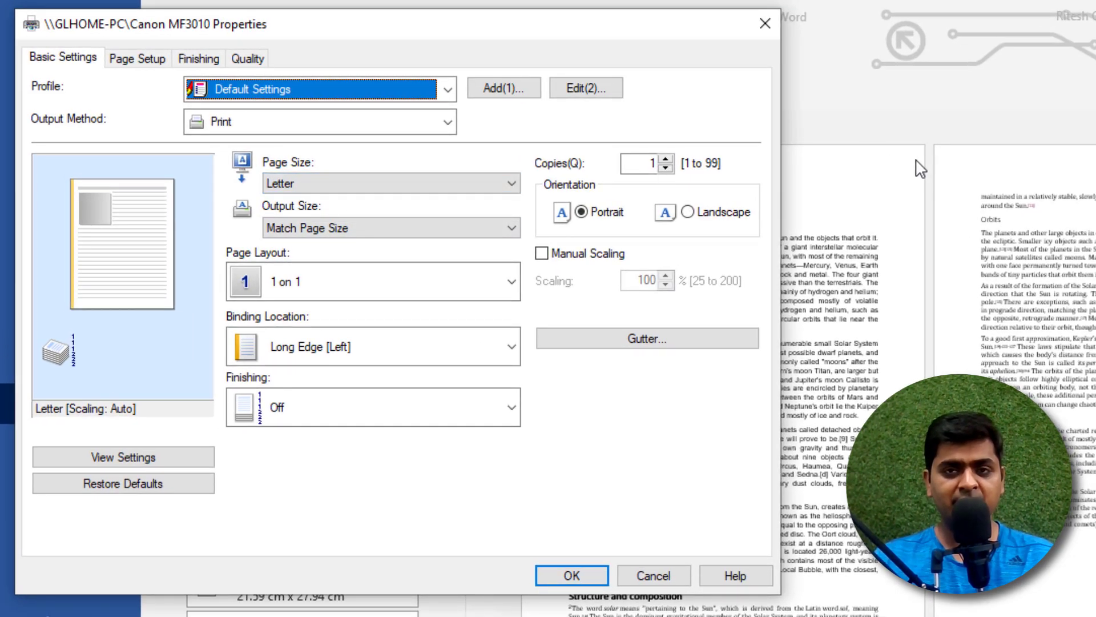
Step: Try A4 as the Canon page size, restore Letter, and accept the properties
{"action": "left_click", "coordinate": [421, 187]}
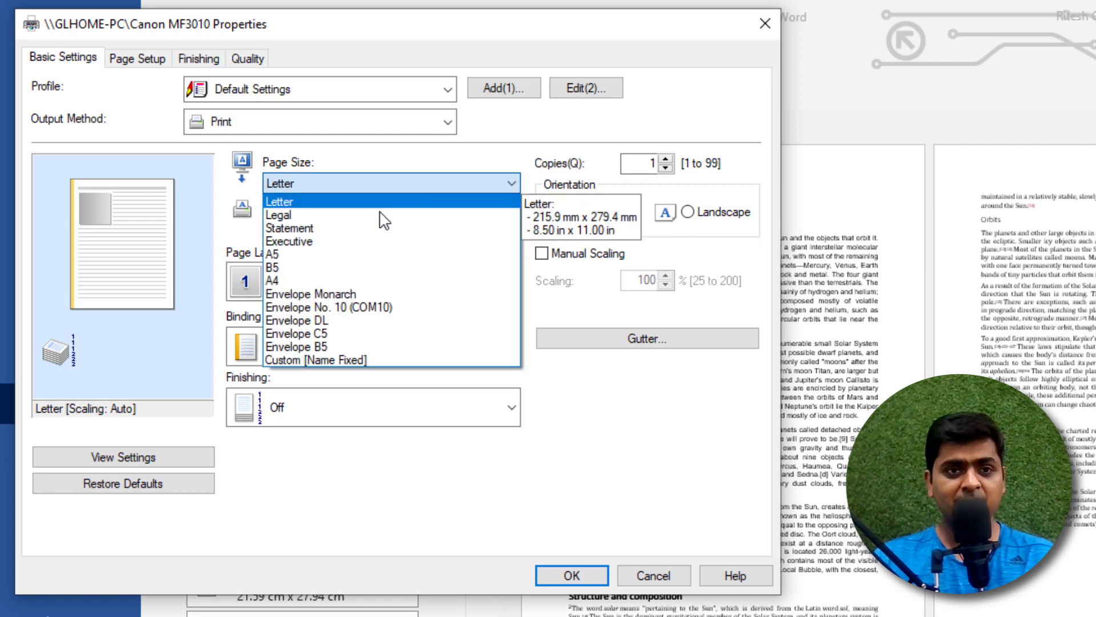
{"action": "left_click", "coordinate": [335, 285]}
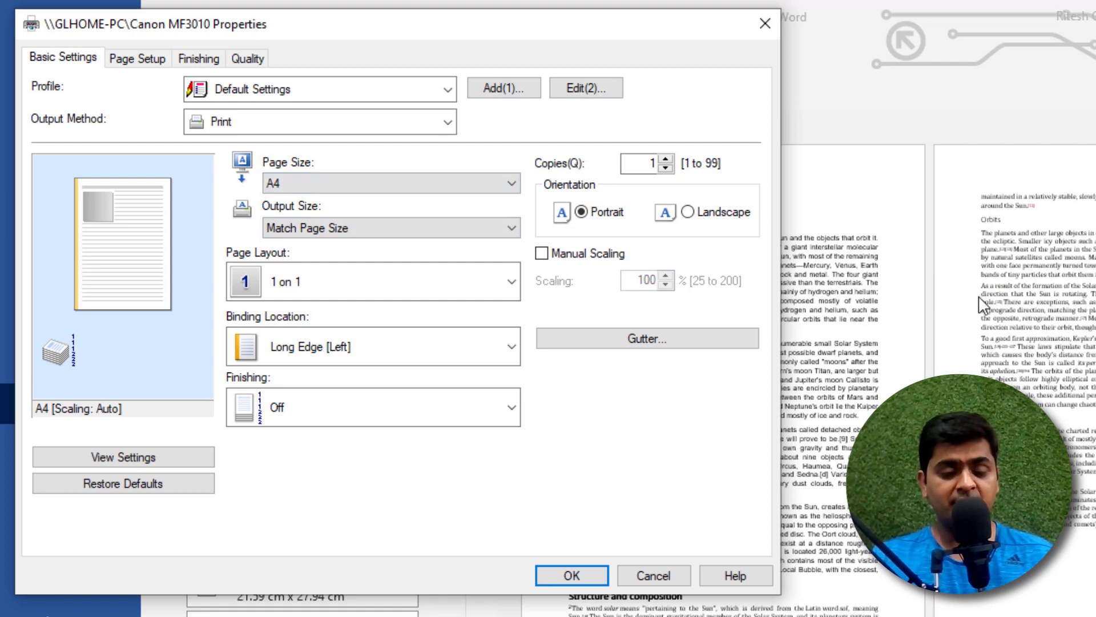
{"action": "left_click", "coordinate": [394, 184]}
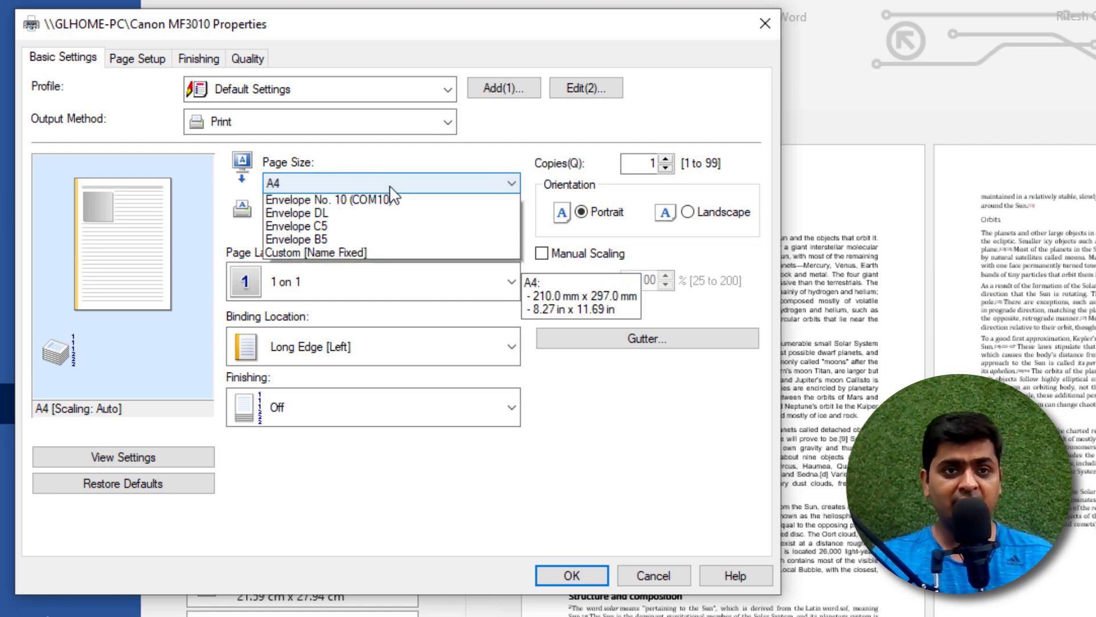
{"action": "key", "text": "Escape"}
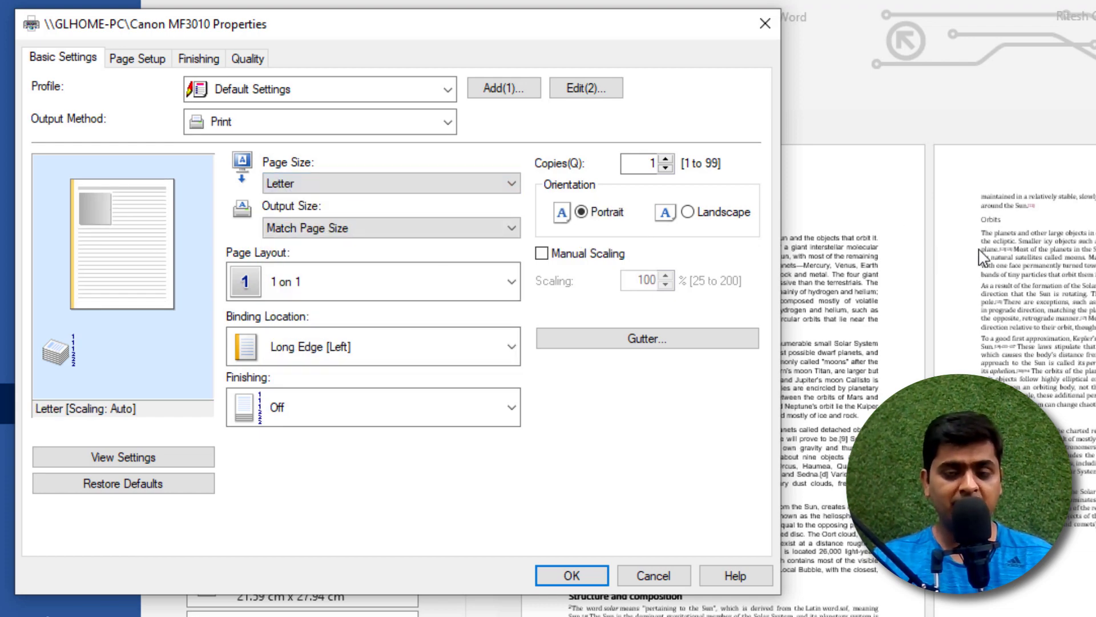
{"action": "left_click", "coordinate": [590, 582]}
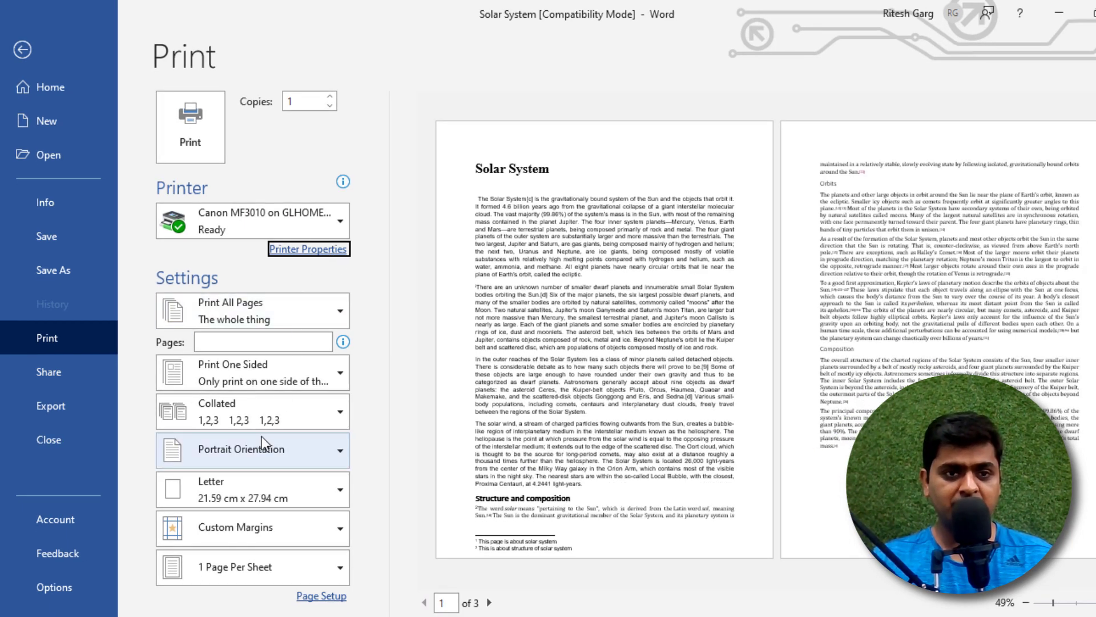
Step: Check the paper size list without changing it, then reopen the Canon MF3010 properties
{"action": "left_click", "coordinate": [284, 494]}
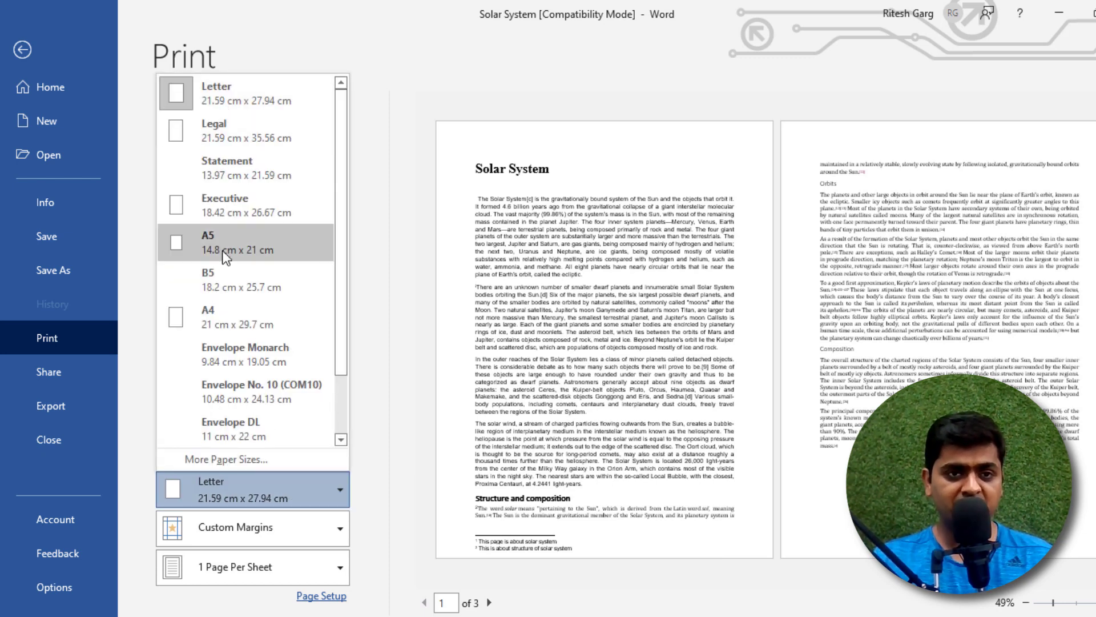
{"action": "left_click", "coordinate": [388, 361]}
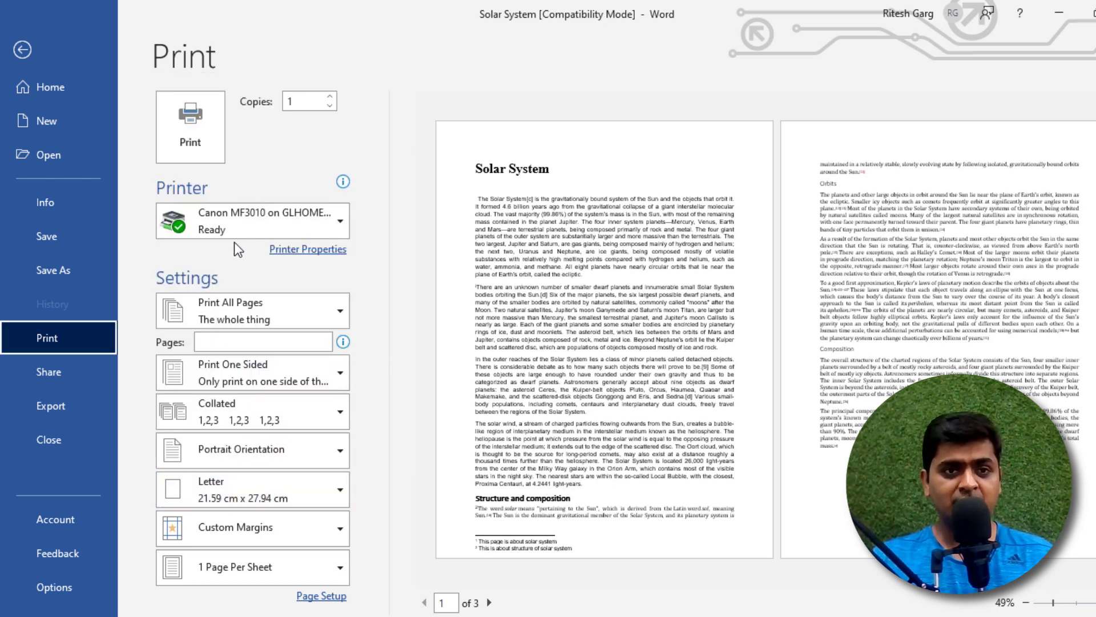
{"action": "left_click", "coordinate": [298, 254]}
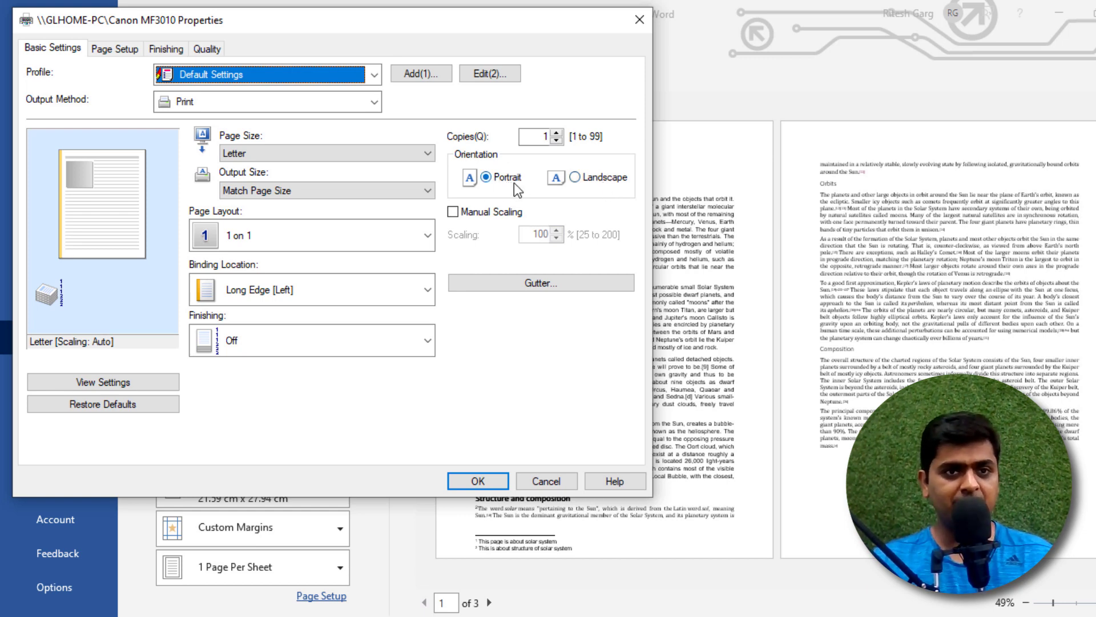
Step: Set the Canon Page Layout to 2 on 1 after trying 4 on 1, and accept
{"action": "left_click", "coordinate": [478, 482]}
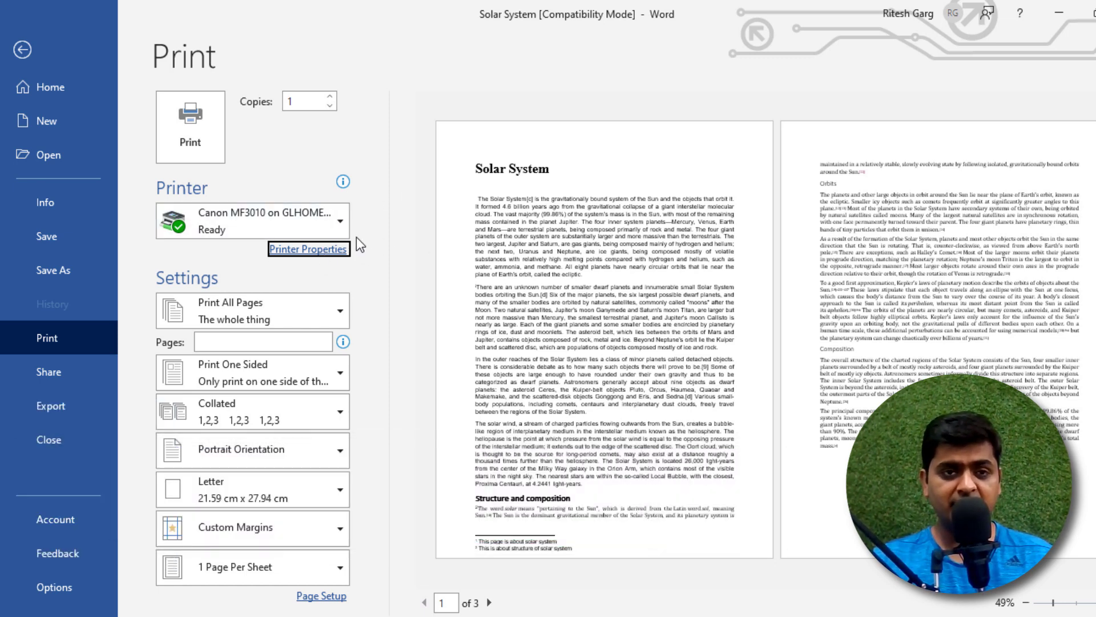
{"action": "left_click", "coordinate": [301, 253]}
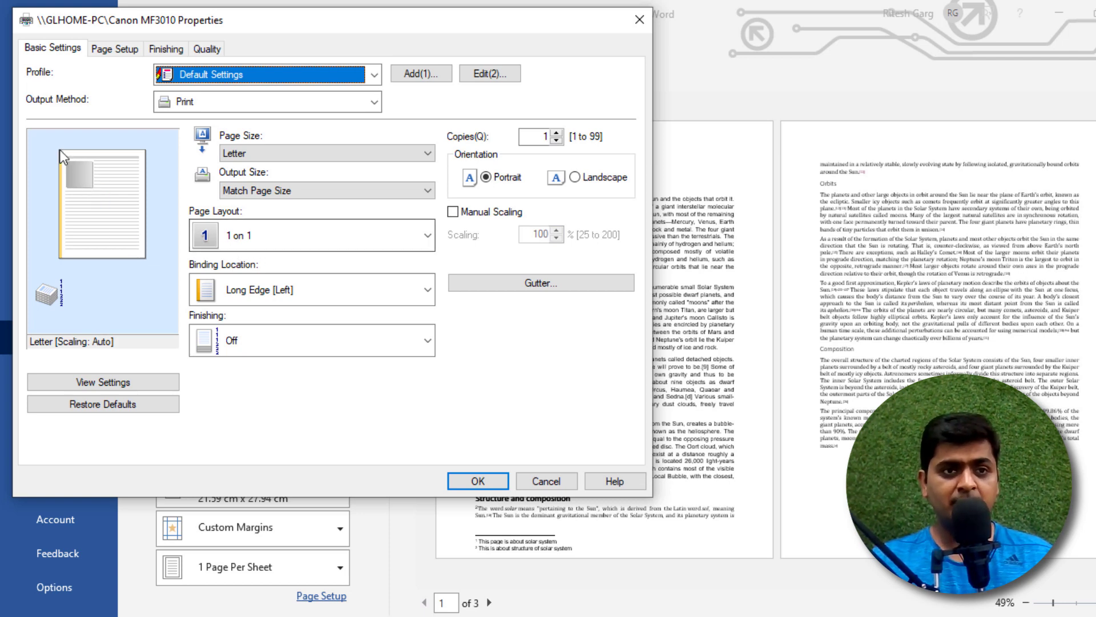
{"action": "left_click", "coordinate": [220, 238]}
{"action": "left_click", "coordinate": [248, 292]}
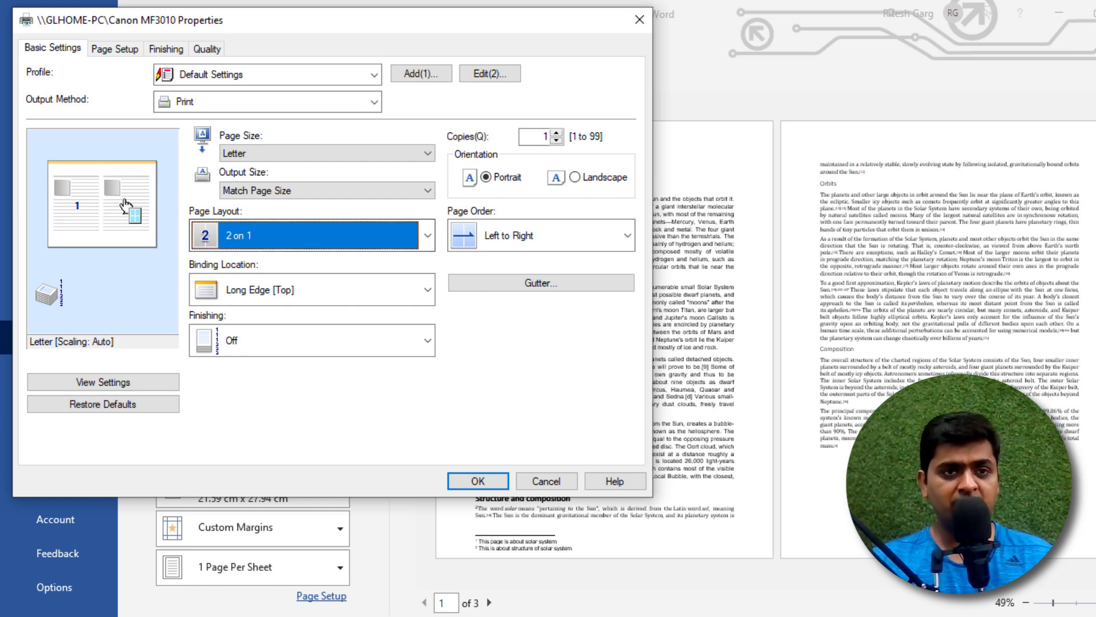
{"action": "left_click", "coordinate": [258, 236]}
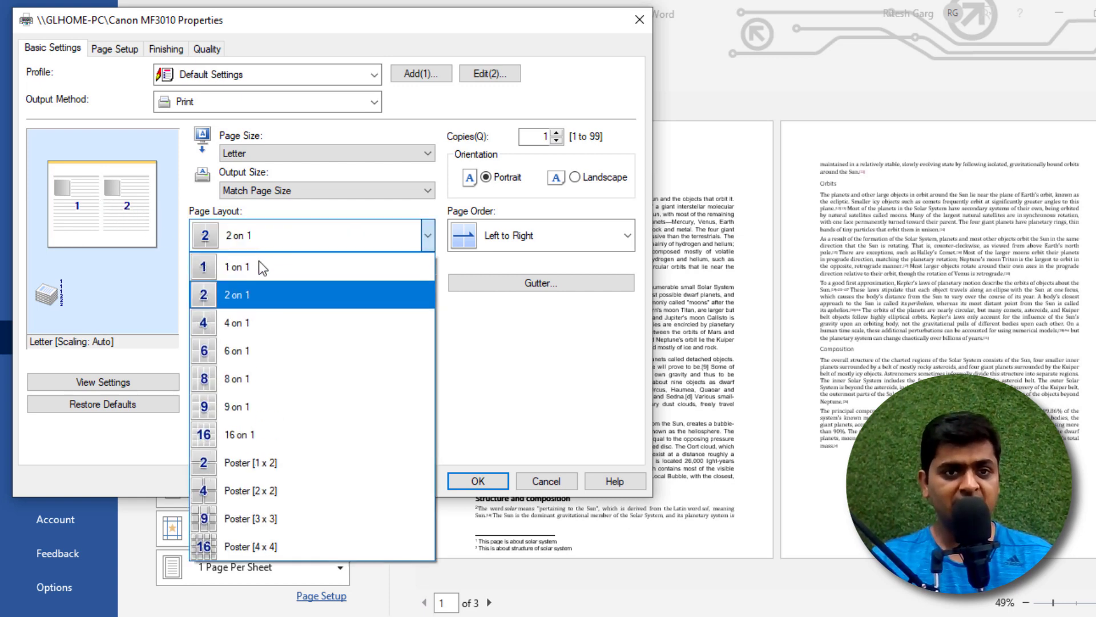
{"action": "left_click", "coordinate": [260, 317]}
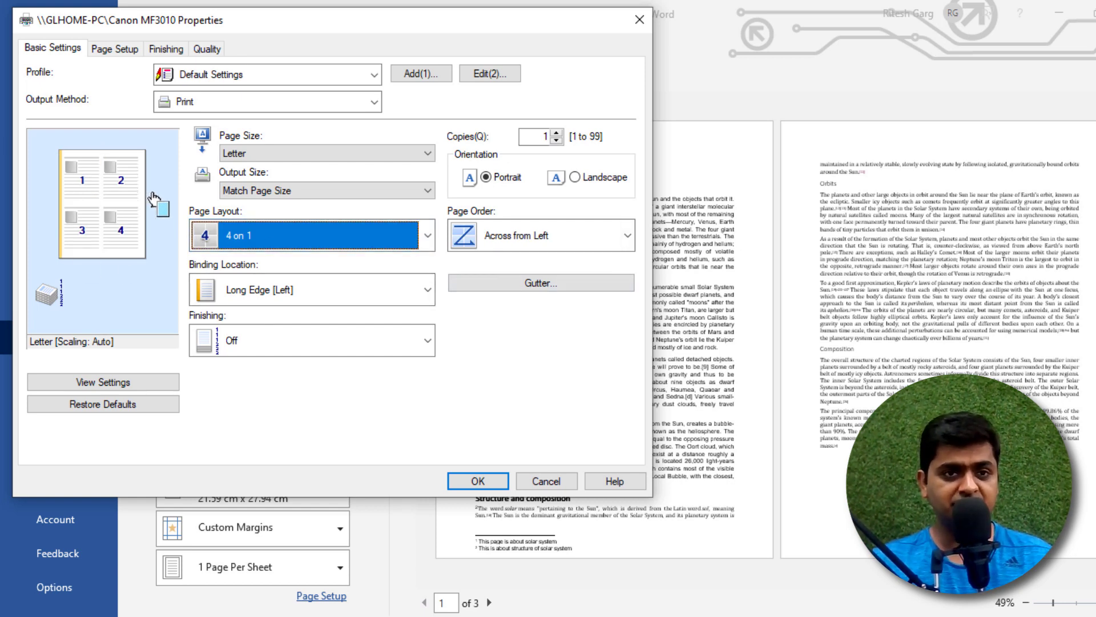
{"action": "left_click", "coordinate": [259, 235]}
{"action": "left_click", "coordinate": [262, 294]}
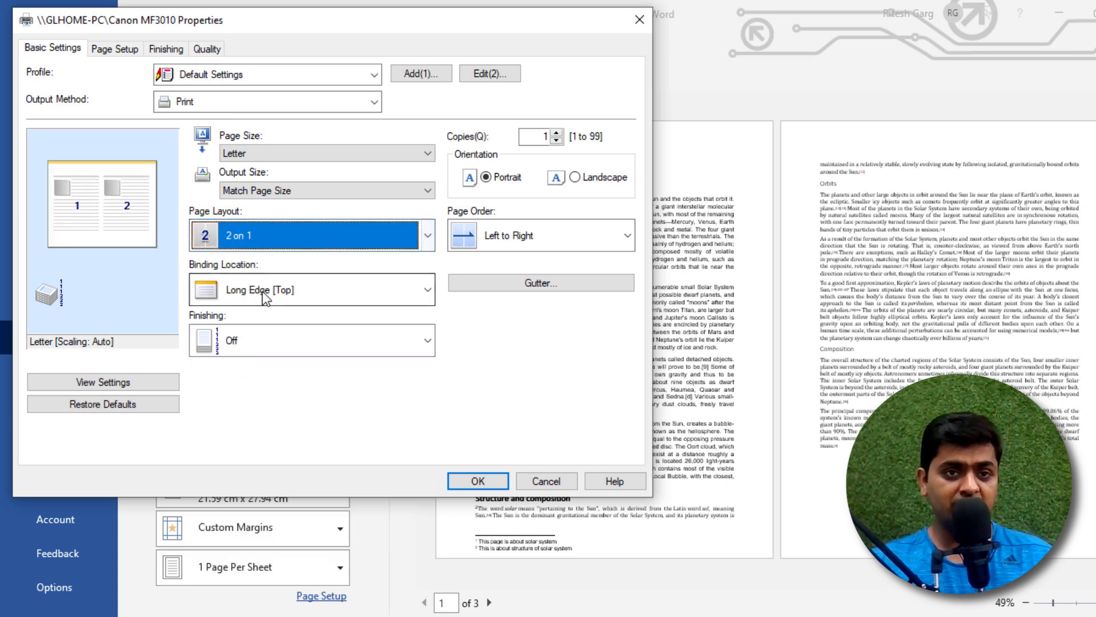
{"action": "left_click", "coordinate": [478, 481]}
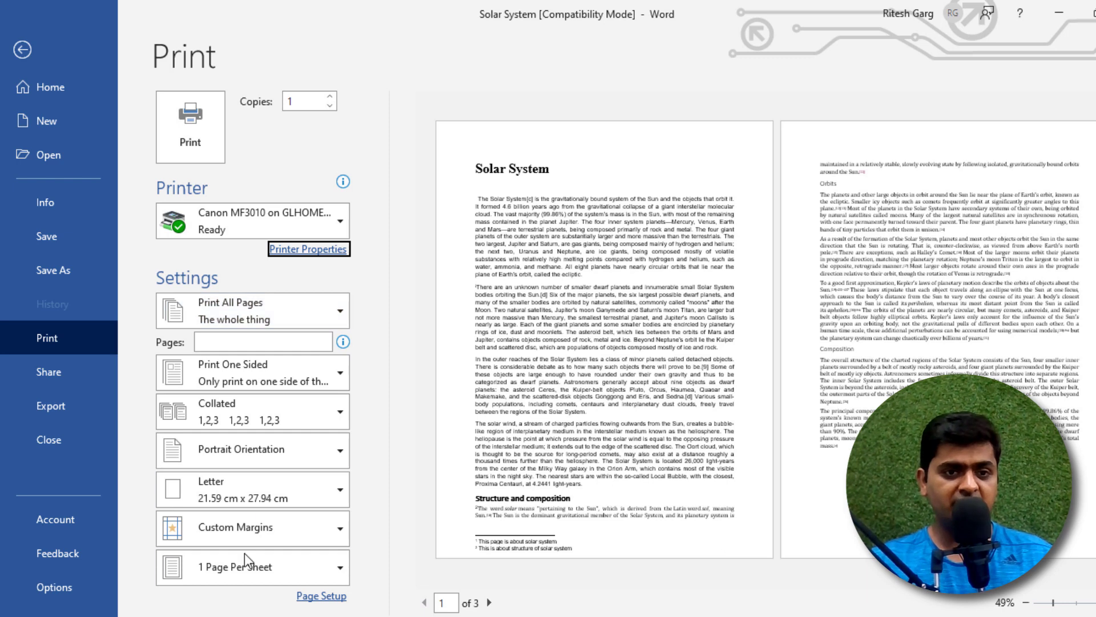
Step: Choose 2 Pages Per Sheet and print the Solar System document
{"action": "left_click", "coordinate": [275, 574]}
{"action": "left_click", "coordinate": [274, 574]}
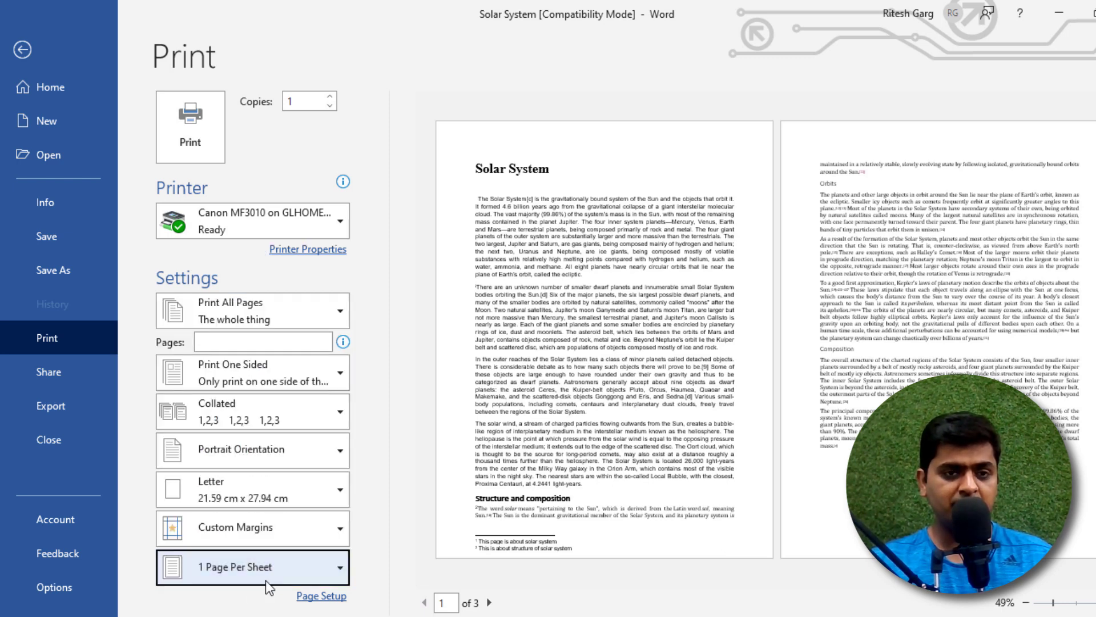
{"action": "left_click", "coordinate": [250, 577]}
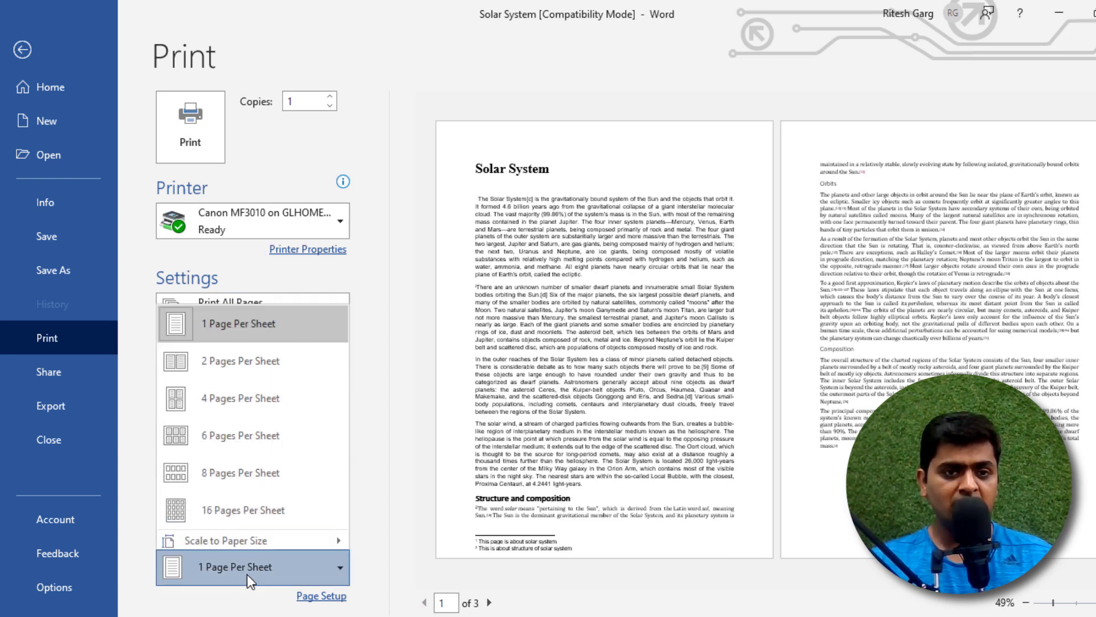
{"action": "left_click", "coordinate": [250, 362]}
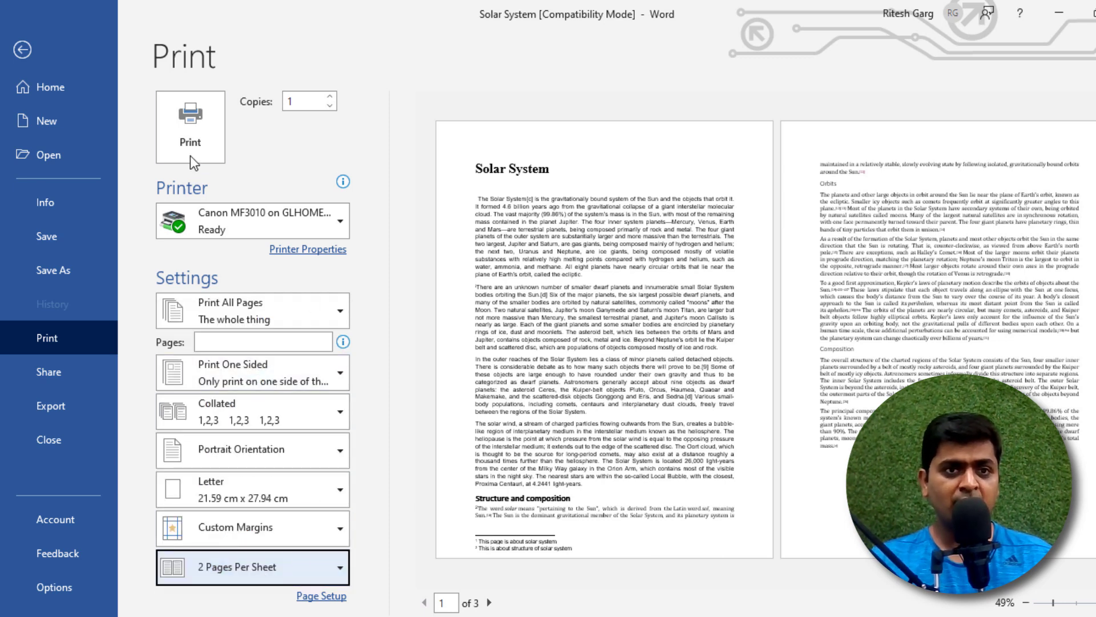
{"action": "left_click", "coordinate": [392, 139]}
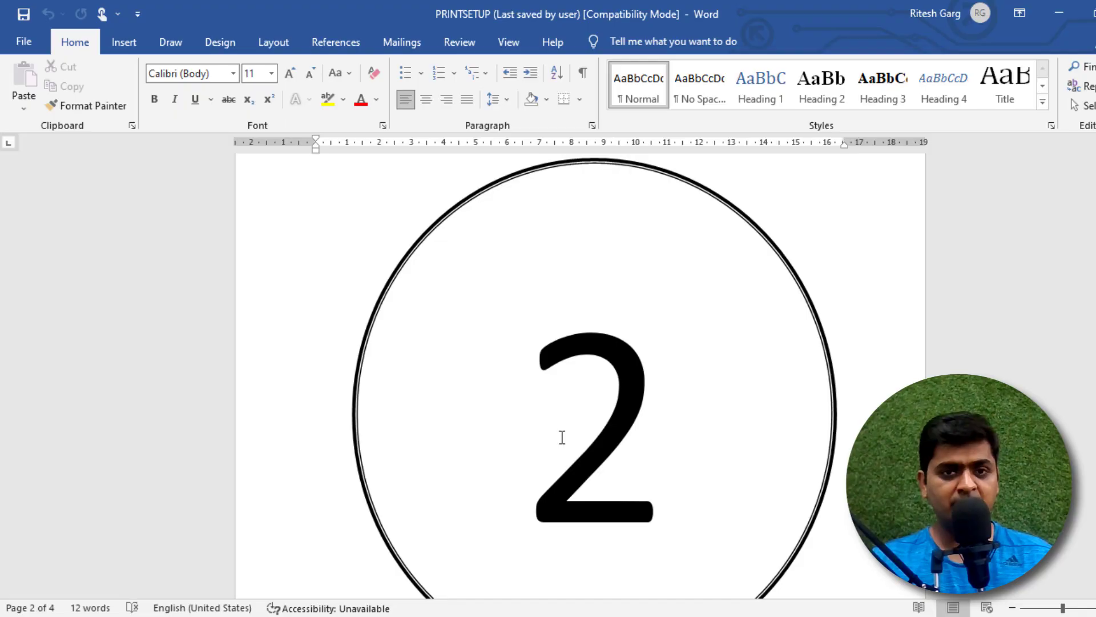
Step: Scroll through PRINTSETUP's four numbered-circle pages, then open its print preview with Ctrl+P
{"action": "scroll", "coordinate": [562, 437], "scroll_direction": "up", "scroll_amount": 2}
{"action": "scroll", "coordinate": [561, 437], "scroll_direction": "up", "scroll_amount": 5}
{"action": "scroll", "coordinate": [565, 439], "scroll_direction": "up", "scroll_amount": 3}
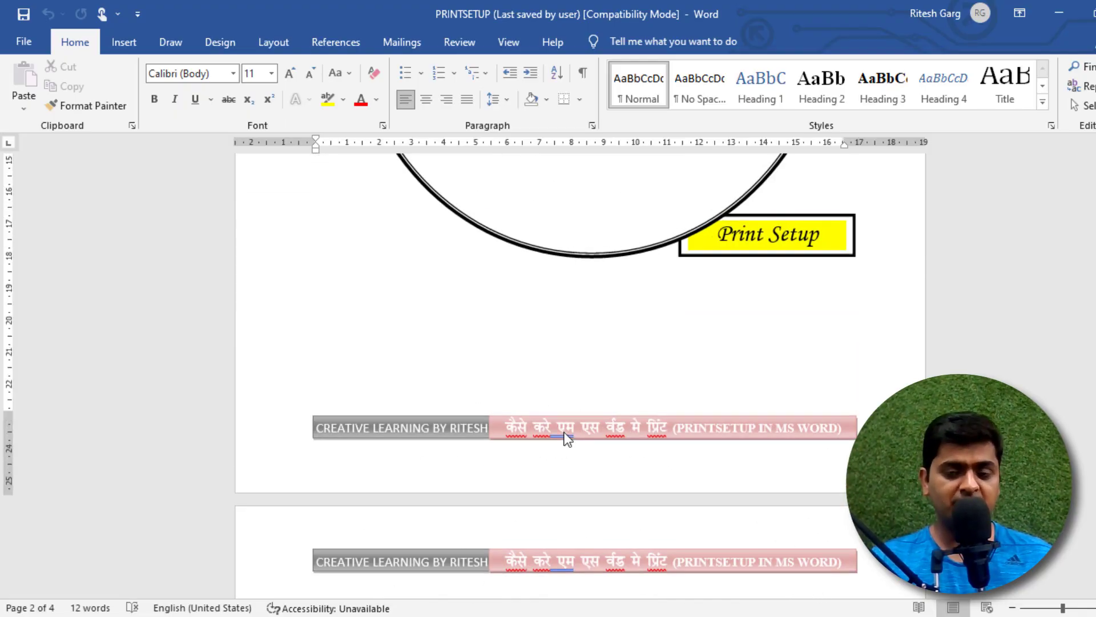
{"action": "scroll", "coordinate": [564, 432], "scroll_direction": "down", "scroll_amount": 2}
{"action": "scroll", "coordinate": [580, 374], "scroll_direction": "down", "scroll_amount": 1}
{"action": "scroll", "coordinate": [580, 375], "scroll_direction": "down", "scroll_amount": 1}
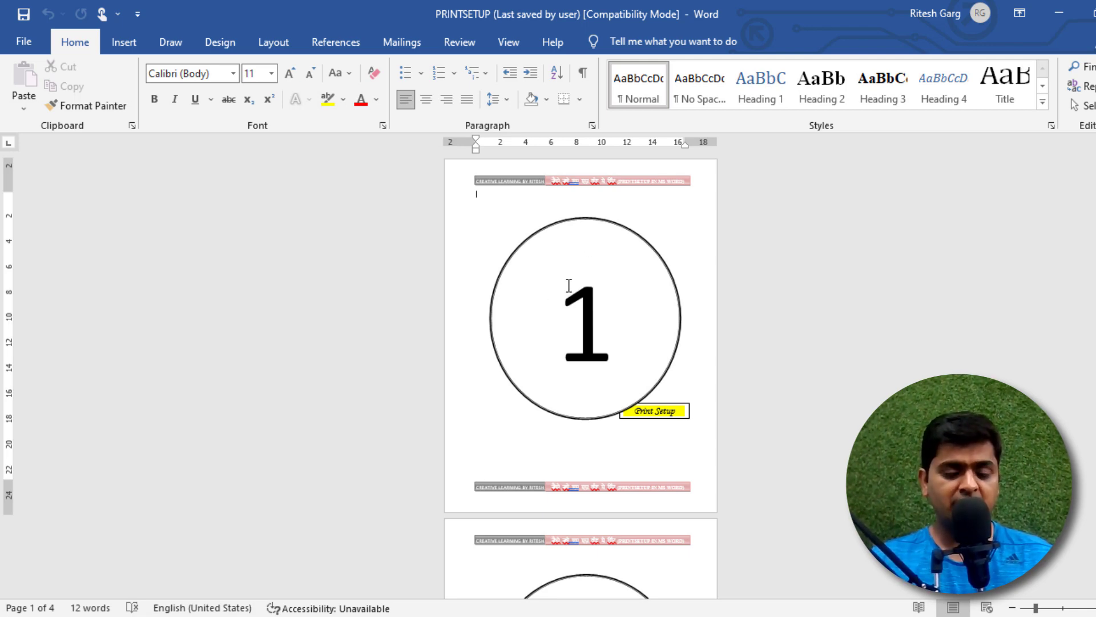
{"action": "scroll", "coordinate": [562, 297], "scroll_direction": "down", "scroll_amount": 1}
{"action": "scroll", "coordinate": [553, 342], "scroll_direction": "down", "scroll_amount": 3}
{"action": "scroll", "coordinate": [568, 394], "scroll_direction": "down", "scroll_amount": 1}
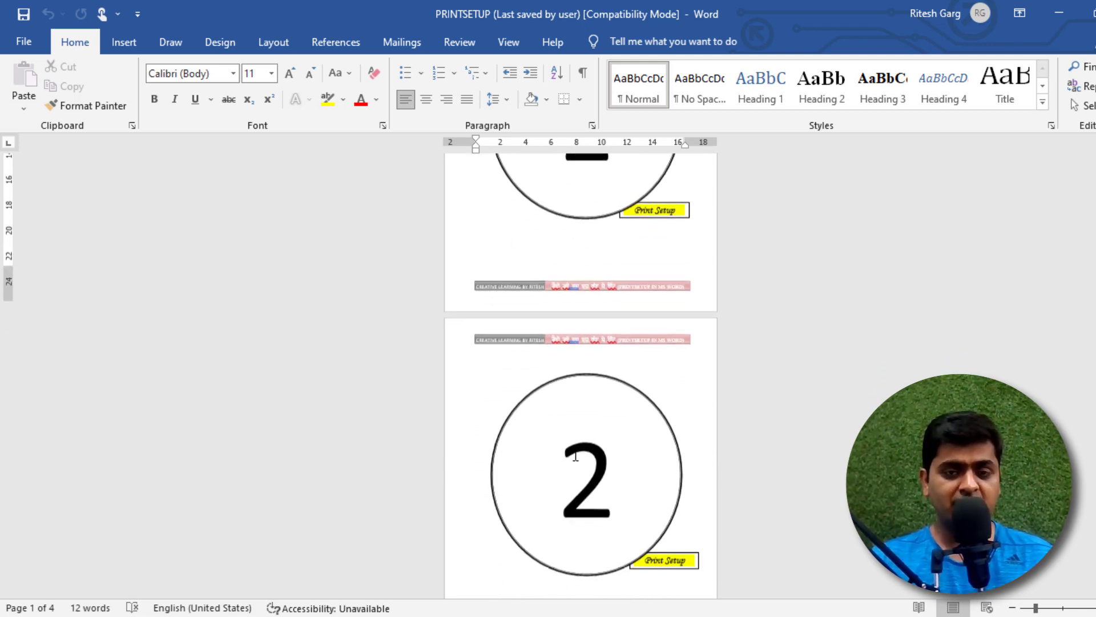
{"action": "scroll", "coordinate": [582, 434], "scroll_direction": "down", "scroll_amount": 1}
{"action": "scroll", "coordinate": [583, 441], "scroll_direction": "down", "scroll_amount": 1}
{"action": "scroll", "coordinate": [585, 451], "scroll_direction": "down", "scroll_amount": 2}
{"action": "scroll", "coordinate": [588, 459], "scroll_direction": "down", "scroll_amount": 1}
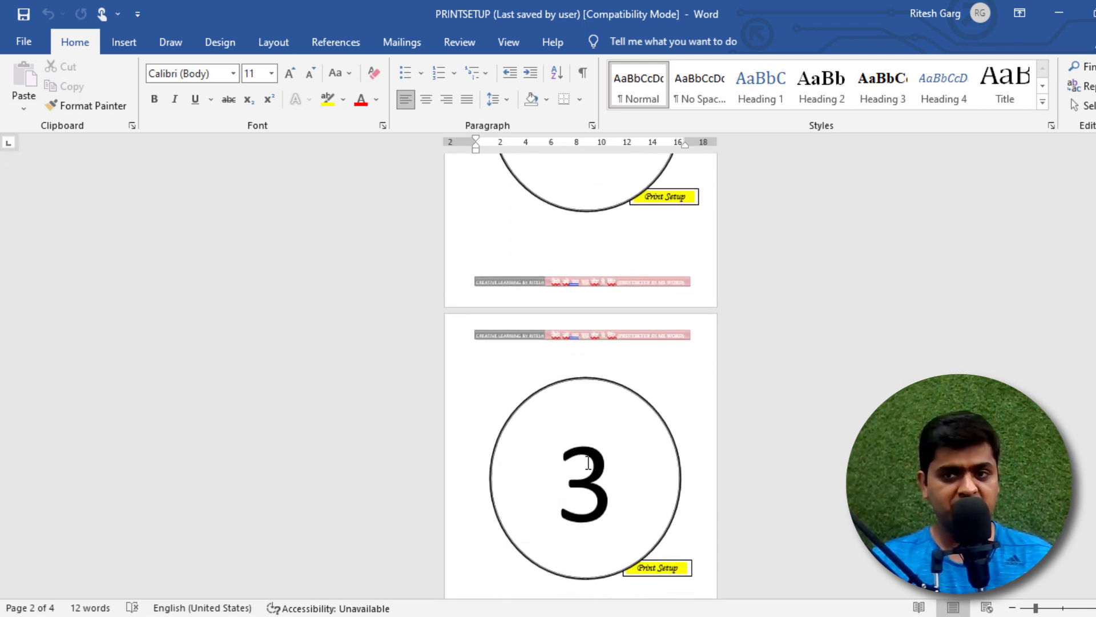
{"action": "scroll", "coordinate": [588, 449], "scroll_direction": "up", "scroll_amount": 2}
{"action": "scroll", "coordinate": [587, 449], "scroll_direction": "up", "scroll_amount": 2}
{"action": "scroll", "coordinate": [586, 450], "scroll_direction": "up", "scroll_amount": 2}
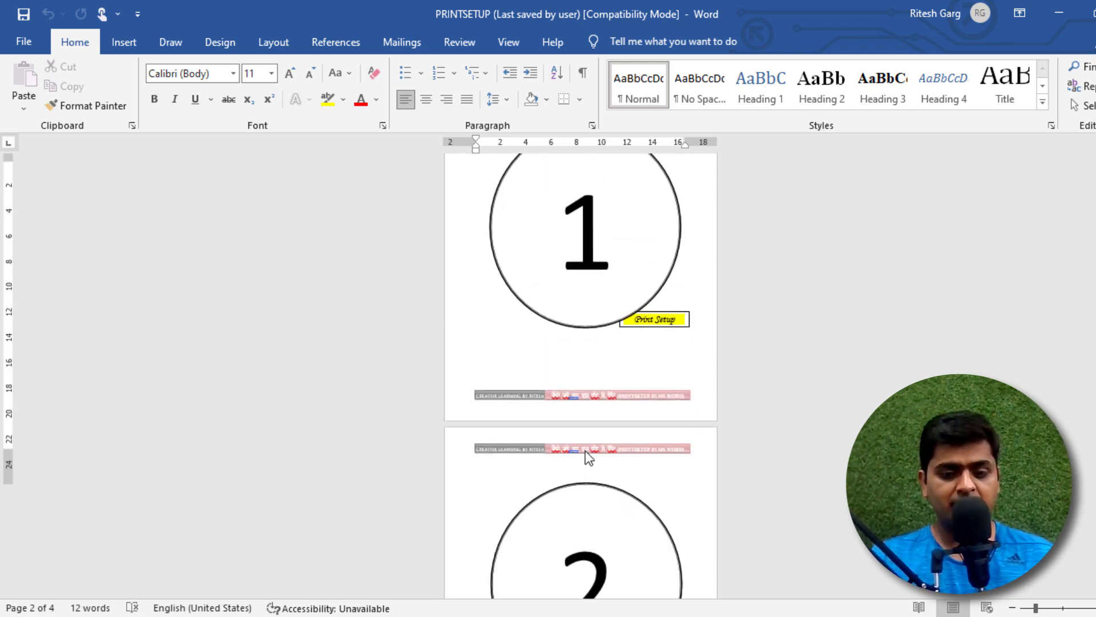
{"action": "scroll", "coordinate": [586, 451], "scroll_direction": "up", "scroll_amount": 1}
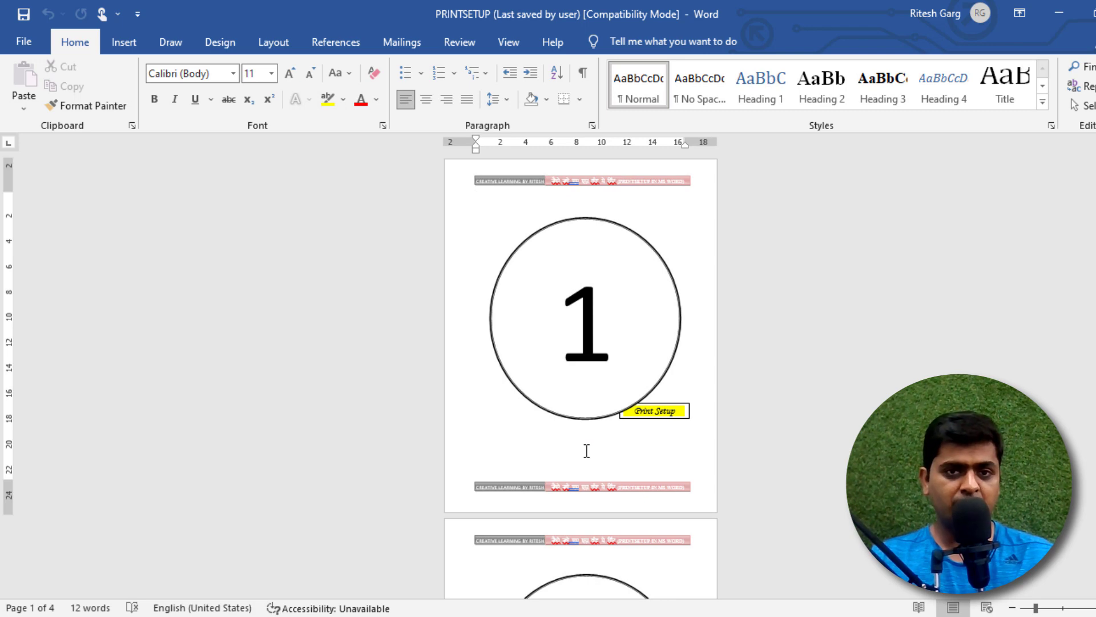
{"action": "key", "text": "ctrl+p"}
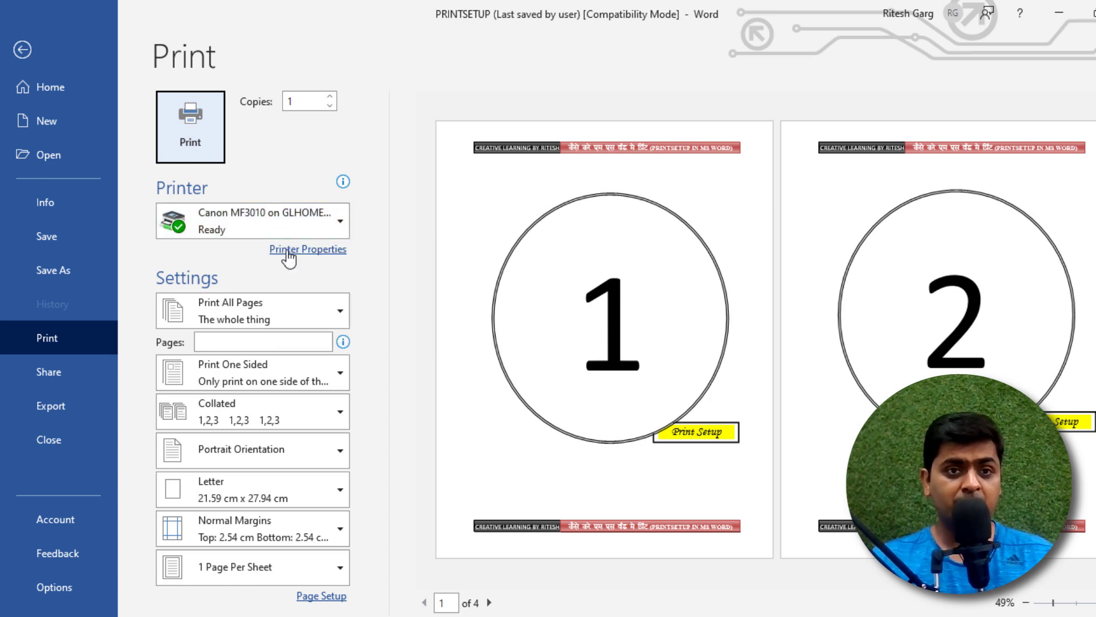
Step: Keep the Canon Page Layout at 2 on 1 and set Word to 2 Pages Per Sheet
{"action": "left_click", "coordinate": [290, 255]}
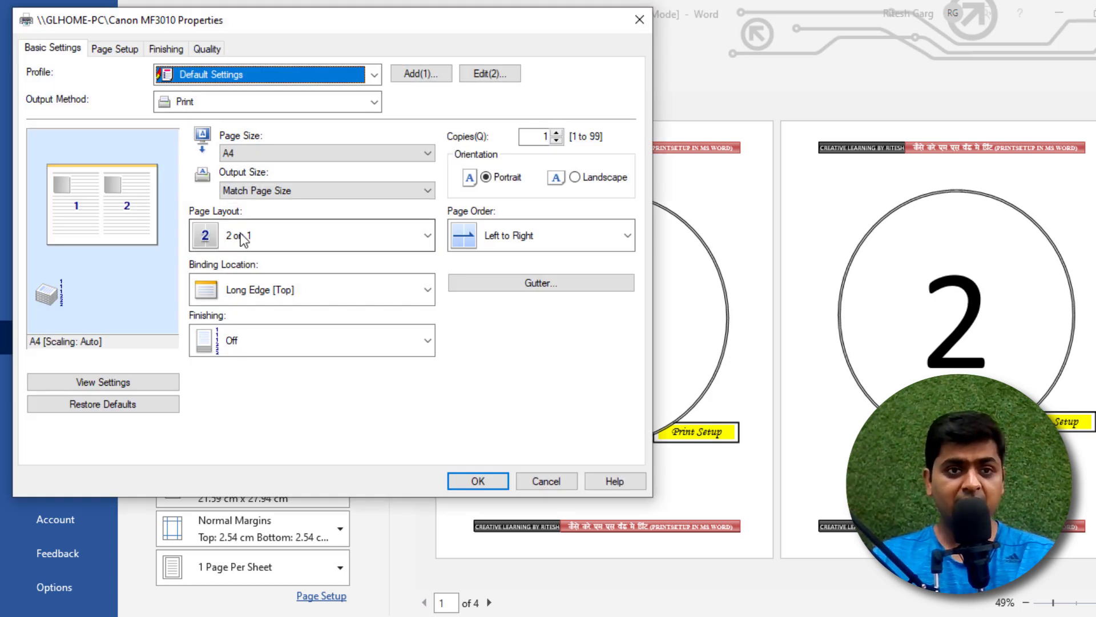
{"action": "left_click", "coordinate": [239, 238]}
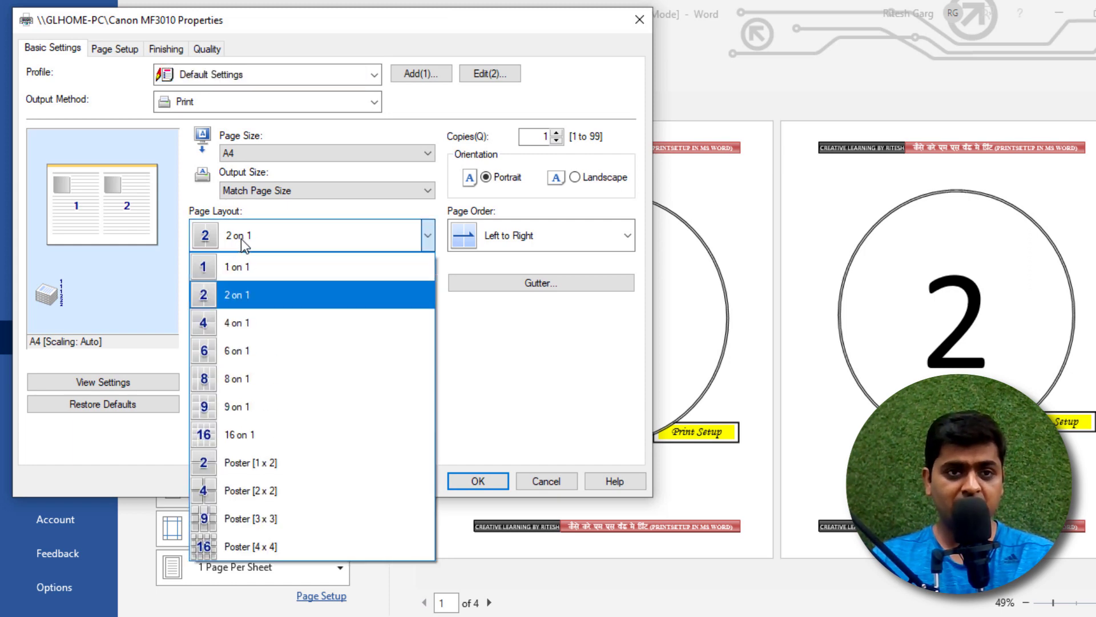
{"action": "left_click", "coordinate": [241, 293]}
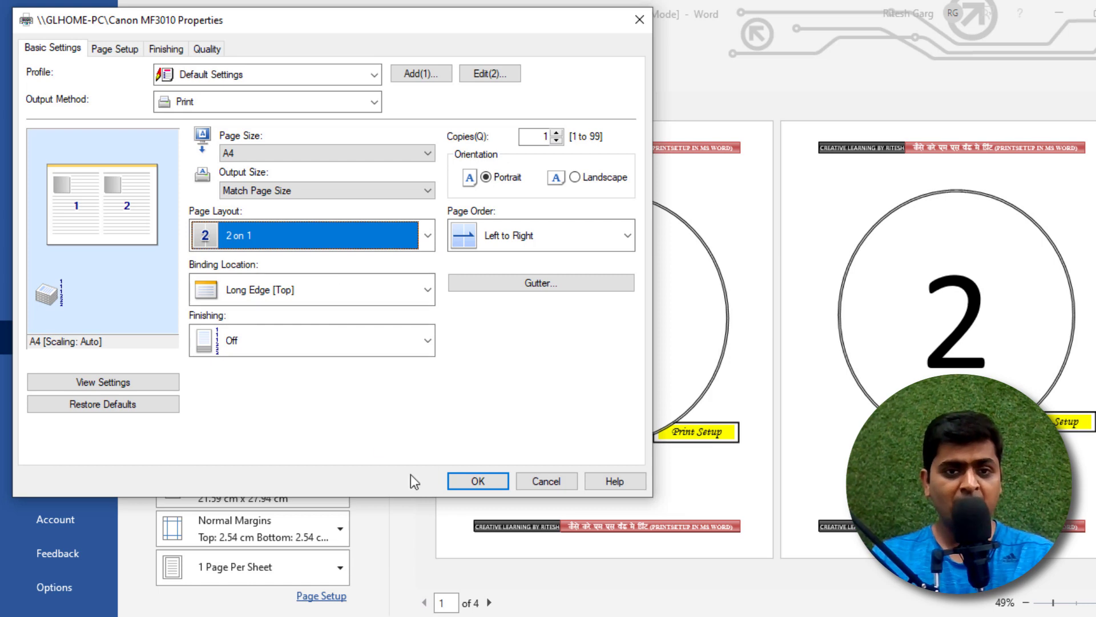
{"action": "left_click", "coordinate": [479, 481]}
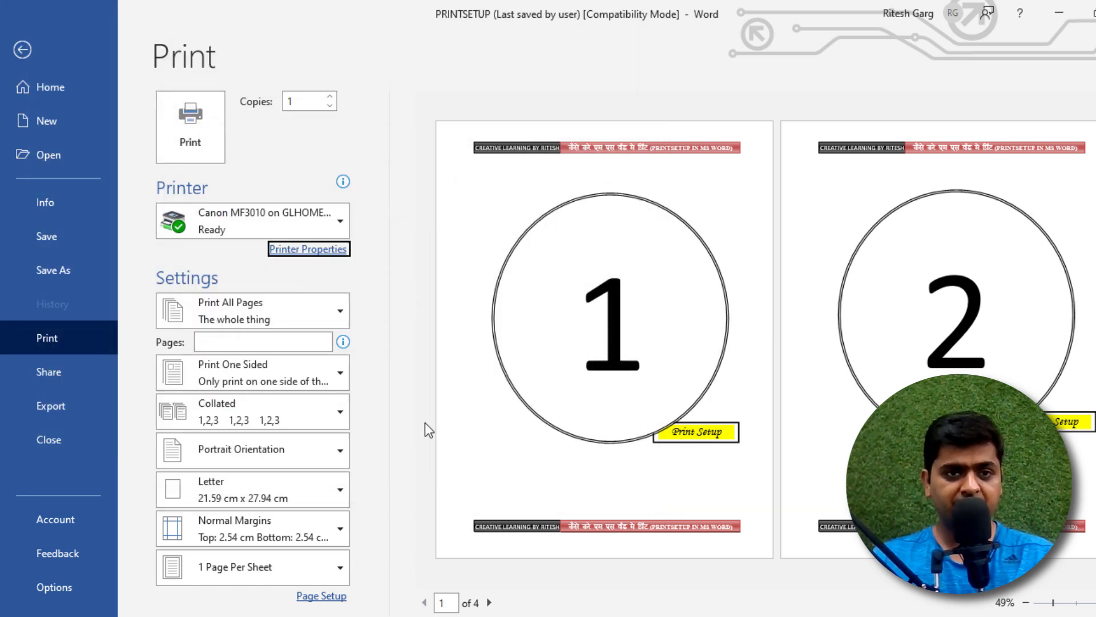
{"action": "left_click", "coordinate": [240, 569]}
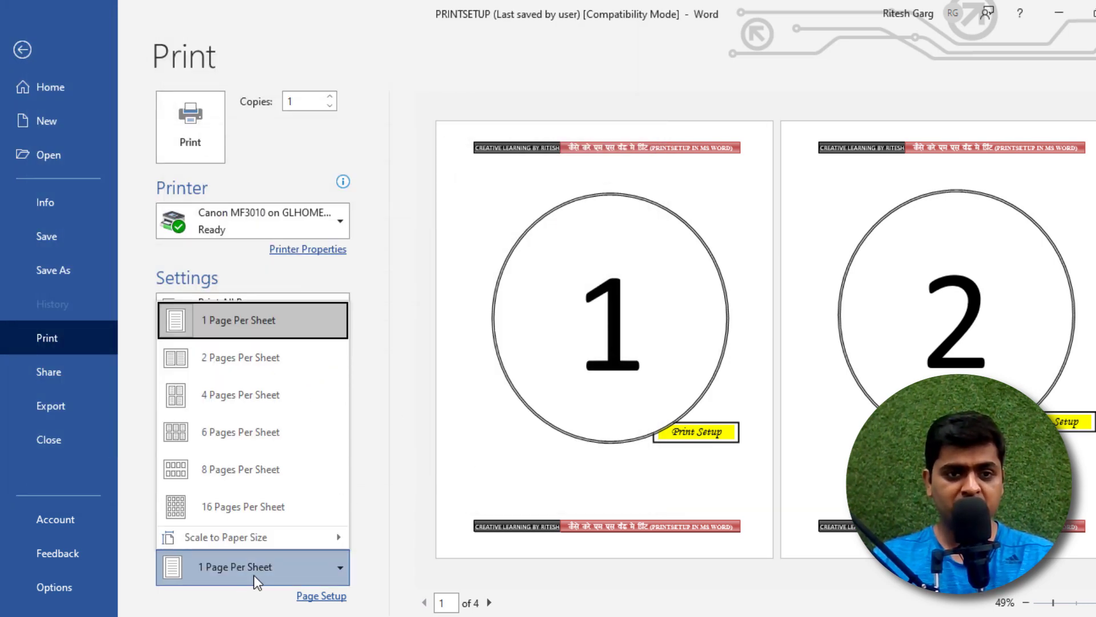
{"action": "left_click", "coordinate": [265, 357]}
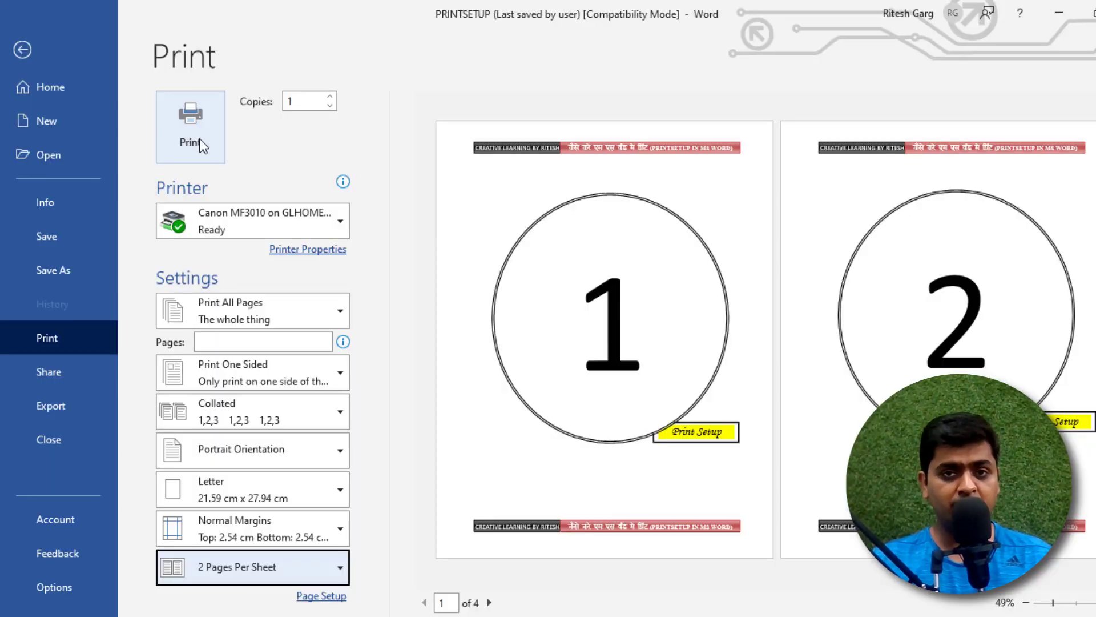
{"action": "mouse_move", "coordinate": [253, 221]}
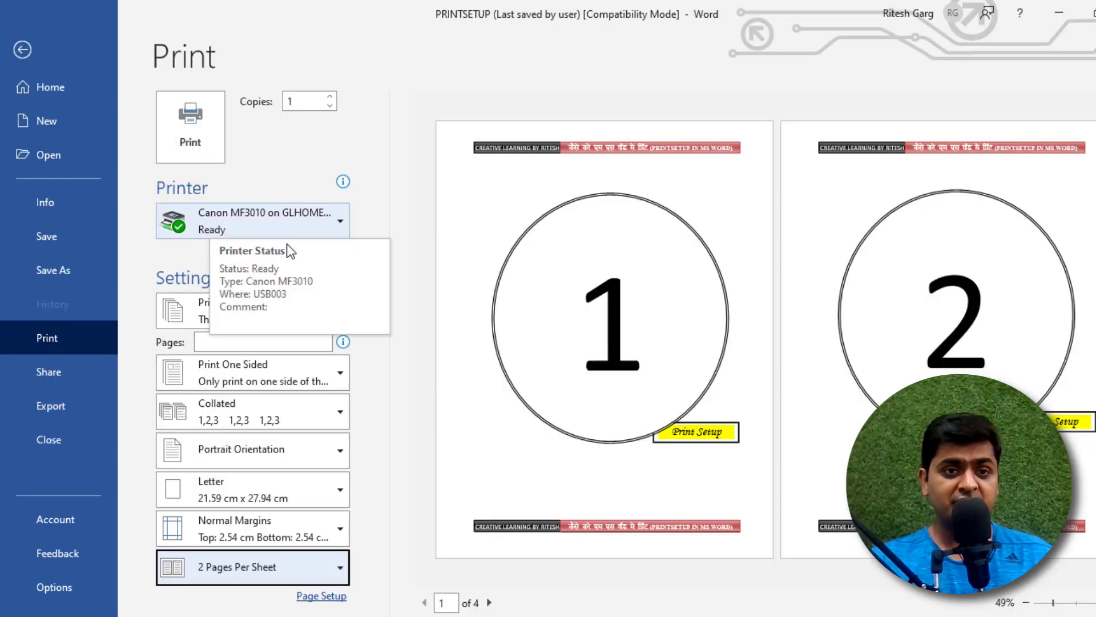
Step: Change the Canon 2-on-1 Page Order from Left to Right to Right to Left
{"action": "left_click", "coordinate": [319, 255]}
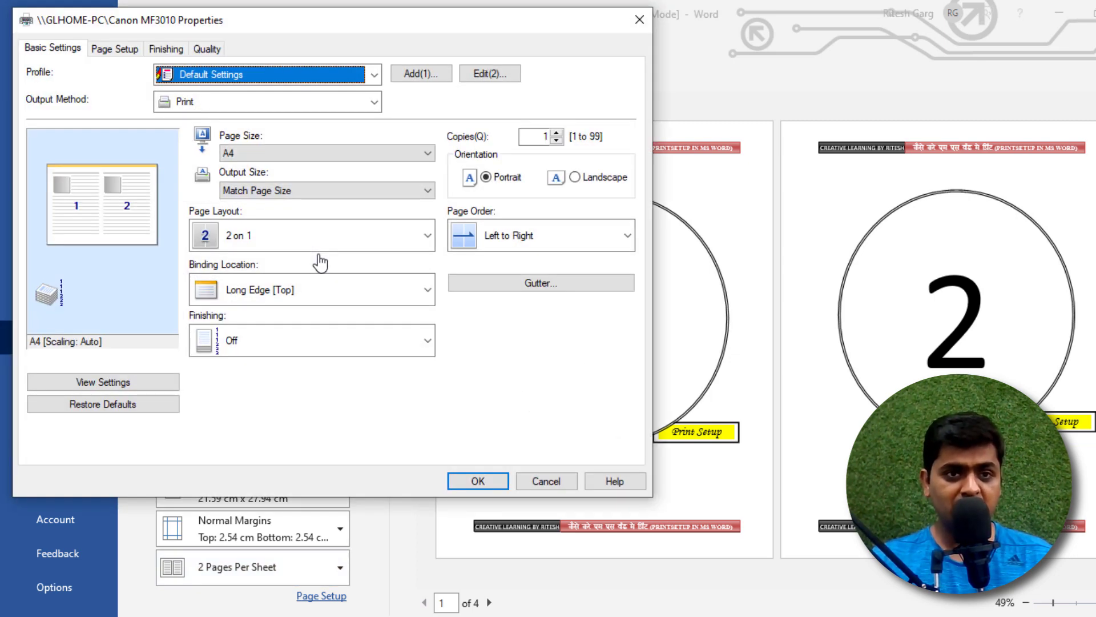
{"action": "left_click", "coordinate": [561, 243]}
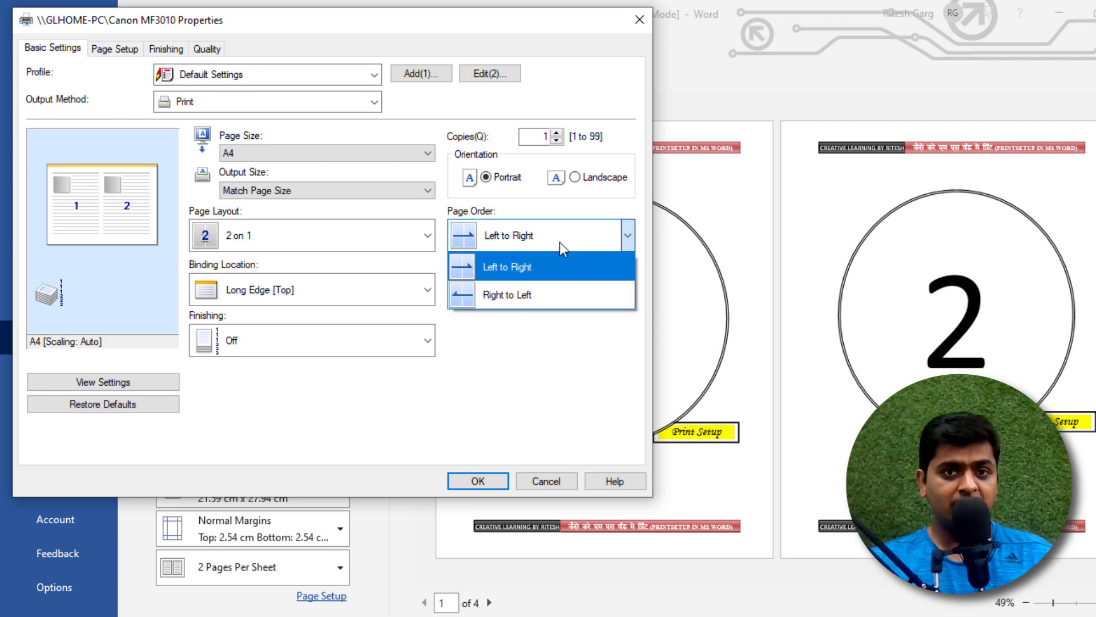
{"action": "left_click", "coordinate": [559, 242]}
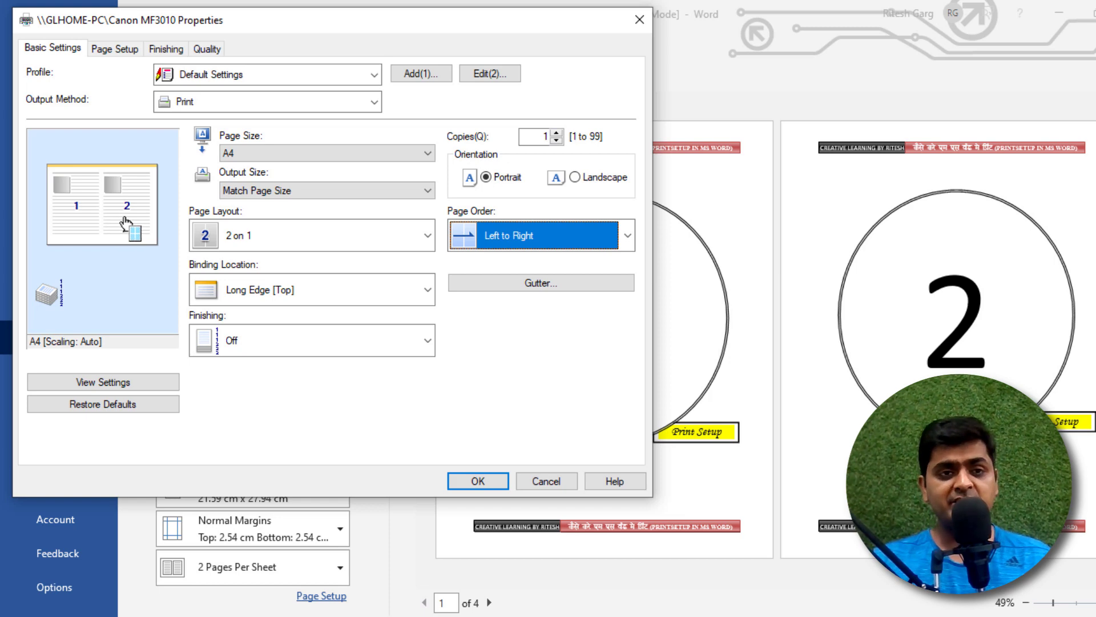
{"action": "left_click", "coordinate": [495, 236]}
{"action": "left_click", "coordinate": [508, 264]}
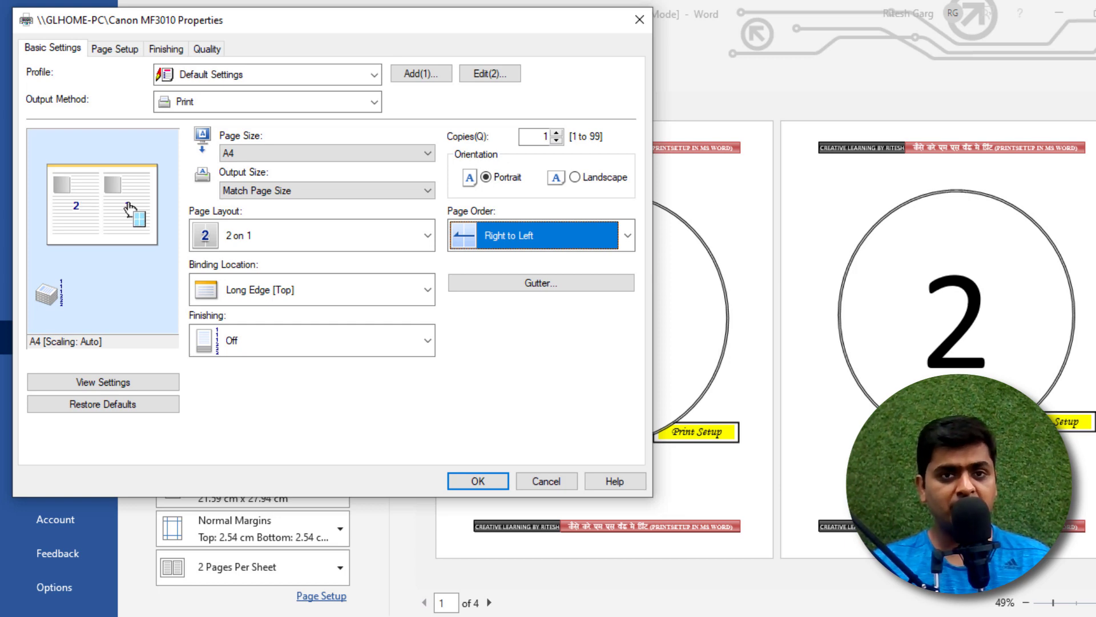
{"action": "key", "text": "Return"}
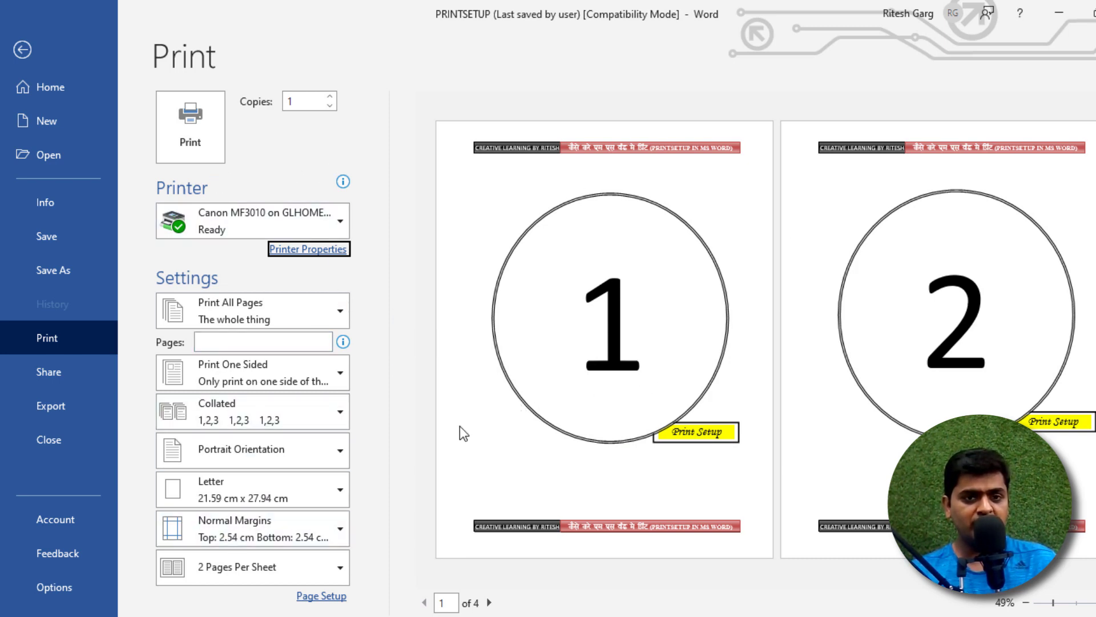
Step: Look over PRINTSETUP's margin presets without changes, then switch to the Solar System window
{"action": "left_click", "coordinate": [258, 533]}
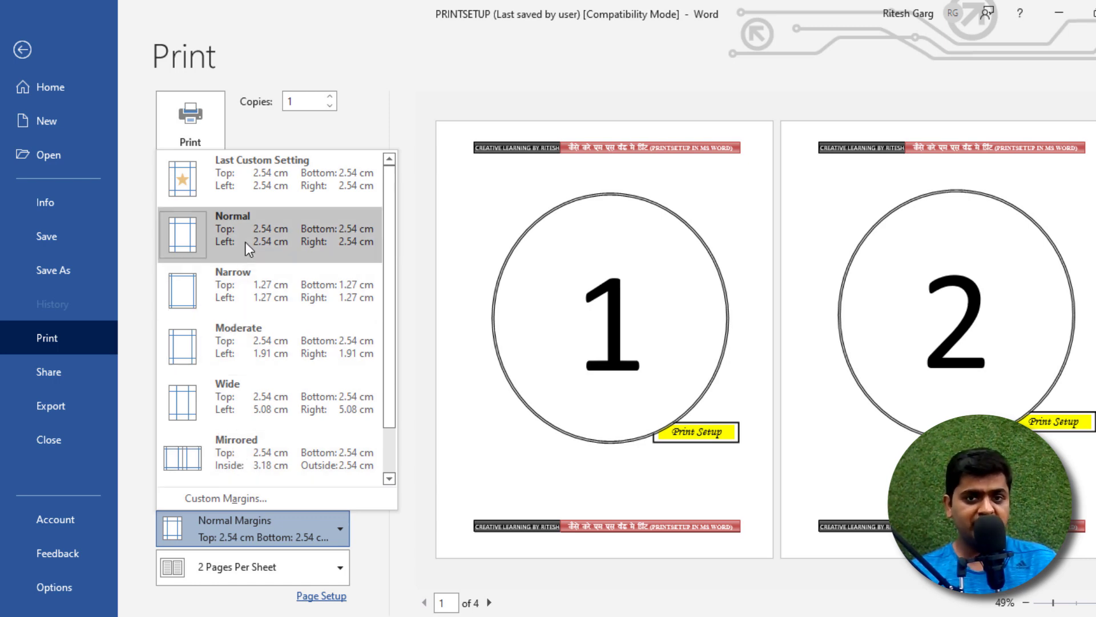
{"action": "key", "text": "Escape"}
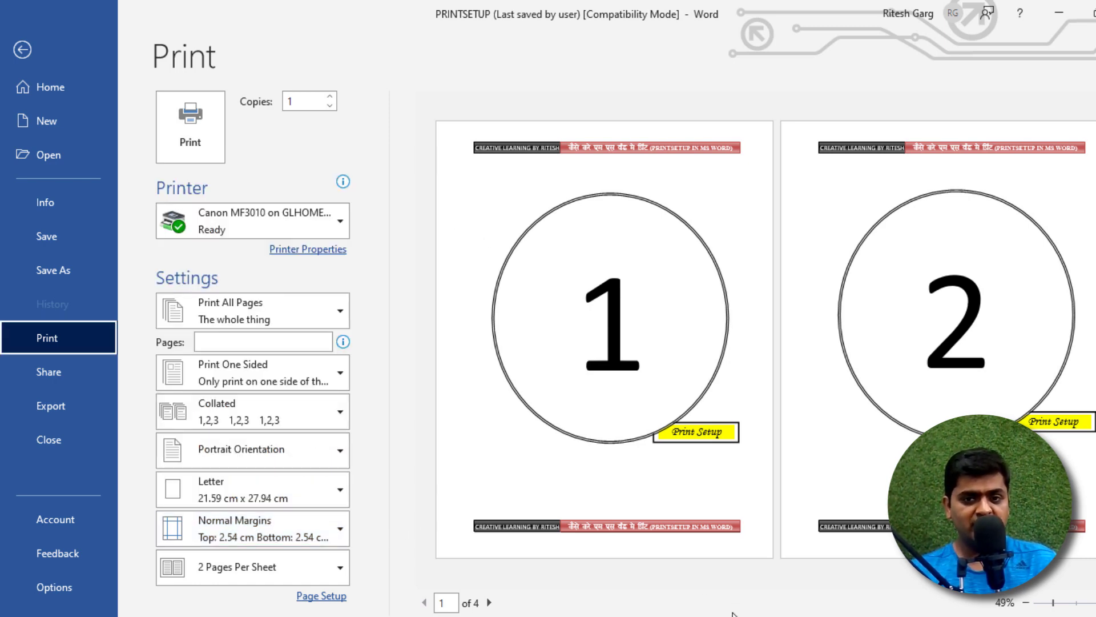
{"action": "left_click", "coordinate": [842, 586]}
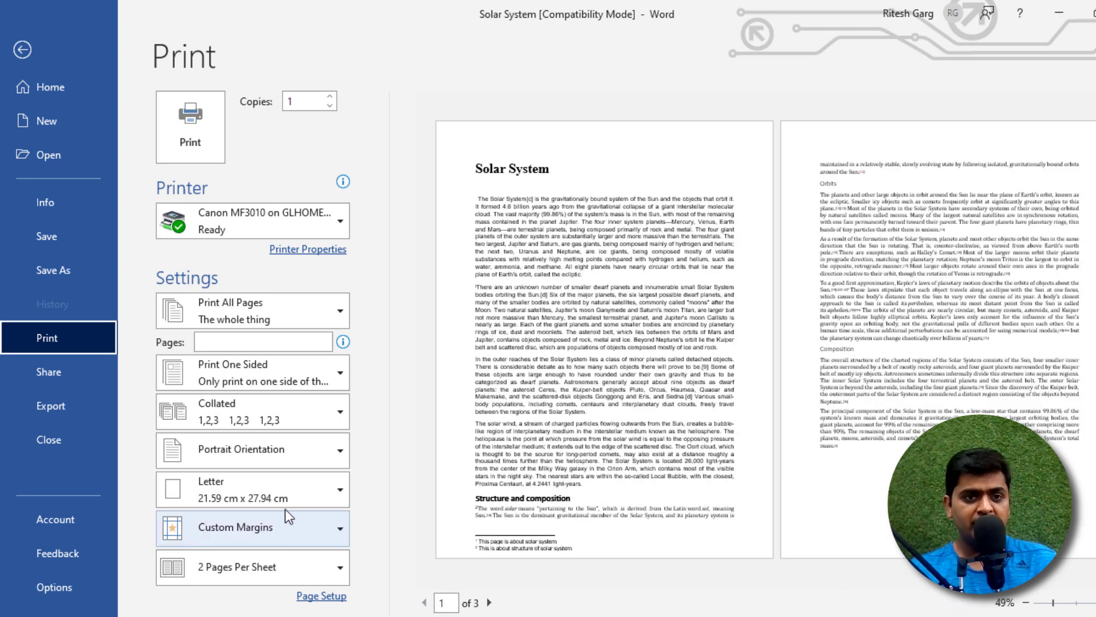
Step: Try Wide margins on Solar System, then set them back to Normal
{"action": "left_click", "coordinate": [252, 537]}
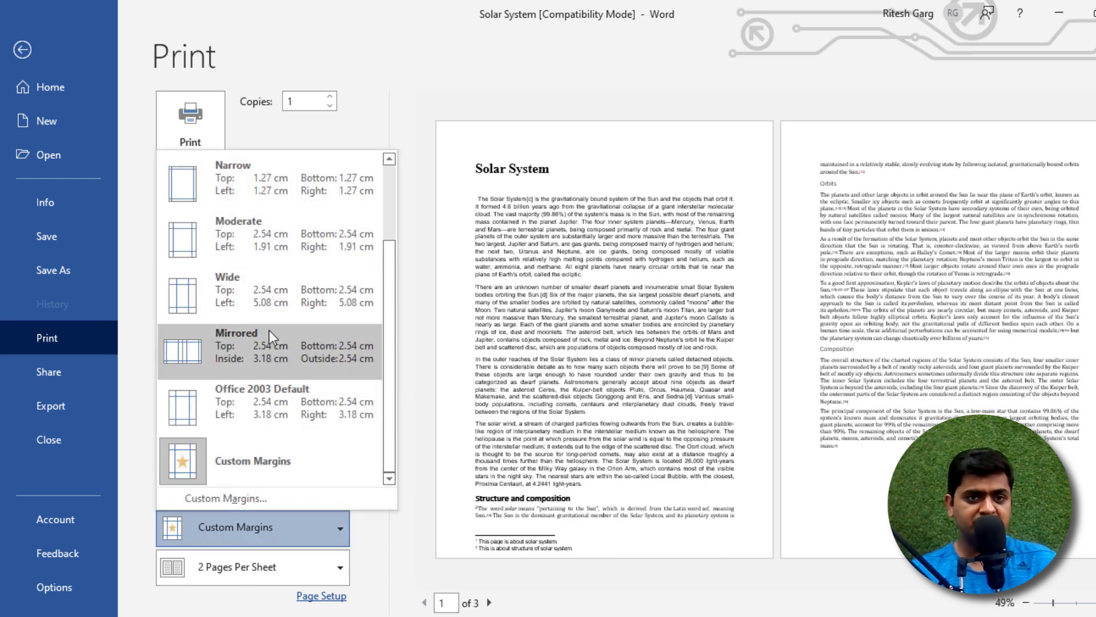
{"action": "left_click", "coordinate": [272, 306]}
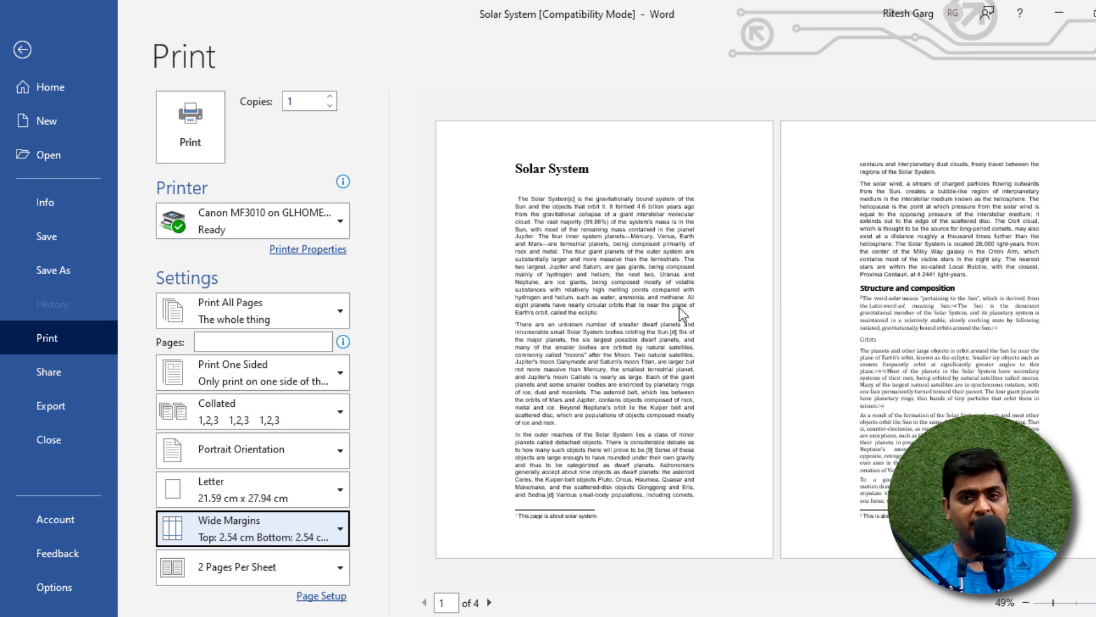
{"action": "left_click", "coordinate": [310, 531]}
{"action": "left_click", "coordinate": [240, 228]}
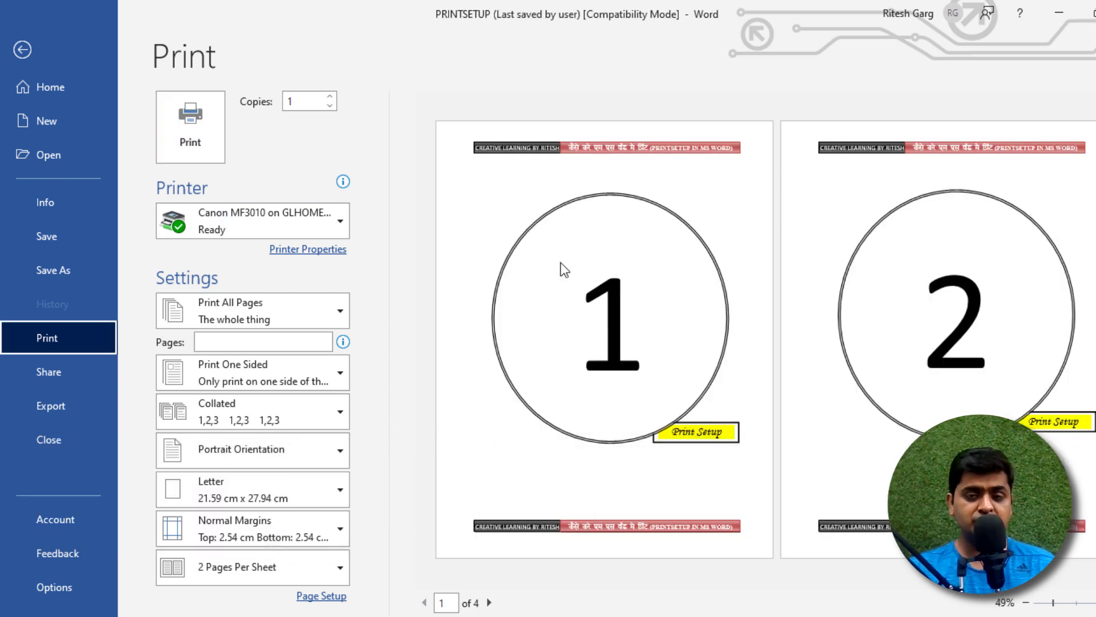
Step: Scroll through the PRINTSETUP preview pages, then expand the Printer list of installed printers
{"action": "scroll", "coordinate": [648, 324], "scroll_direction": "down", "scroll_amount": 1}
{"action": "scroll", "coordinate": [649, 324], "scroll_direction": "up", "scroll_amount": 1}
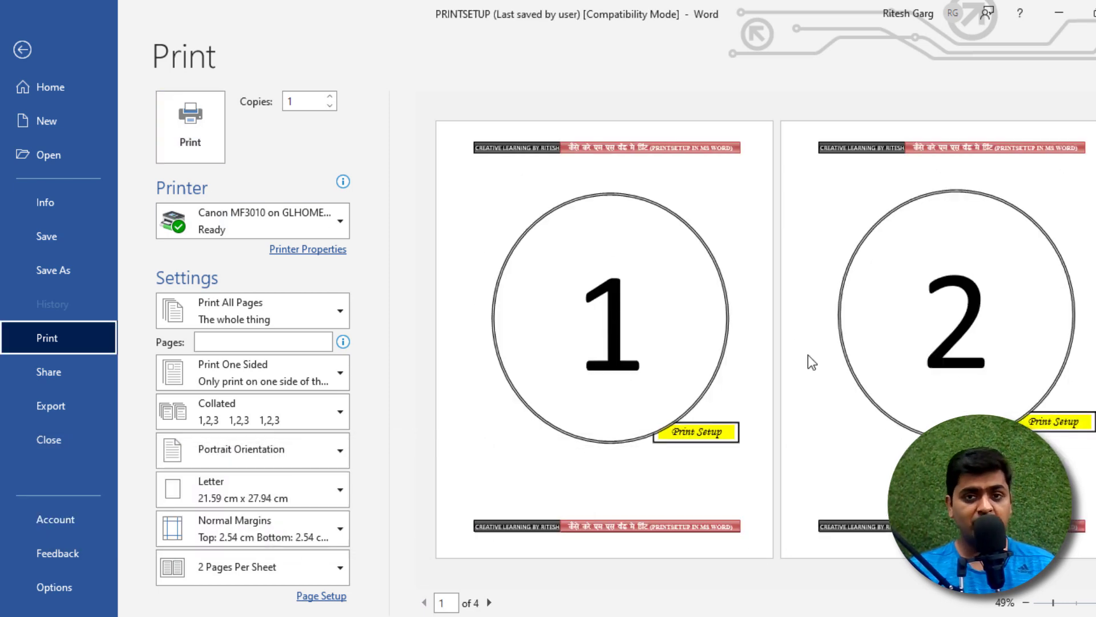
{"action": "scroll", "coordinate": [812, 362], "scroll_direction": "down", "scroll_amount": 1}
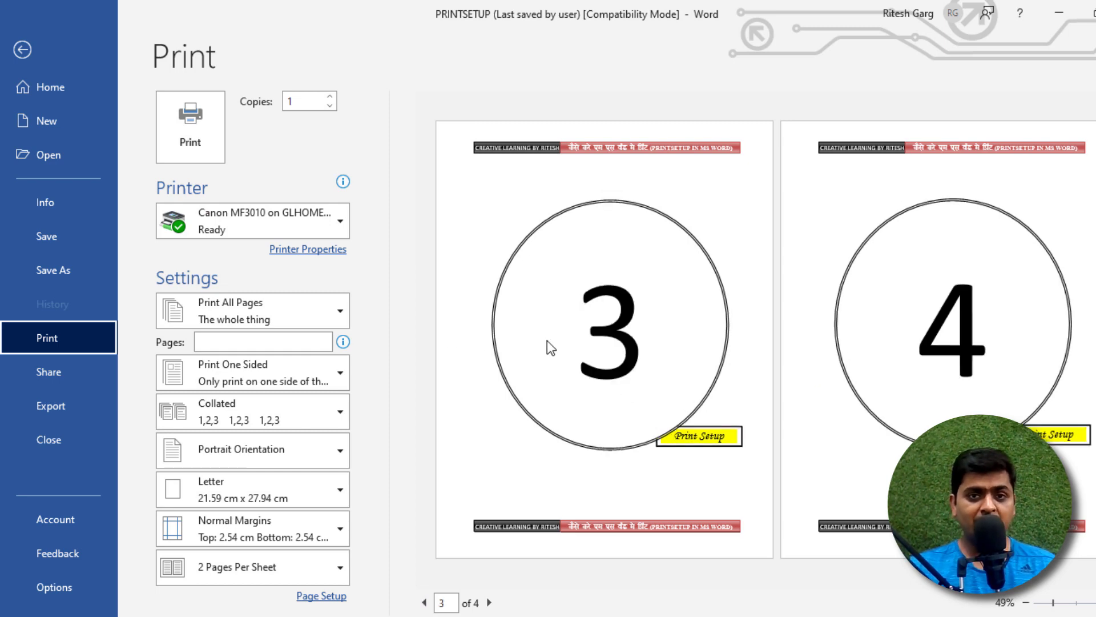
{"action": "scroll", "coordinate": [547, 341], "scroll_direction": "up", "scroll_amount": 1}
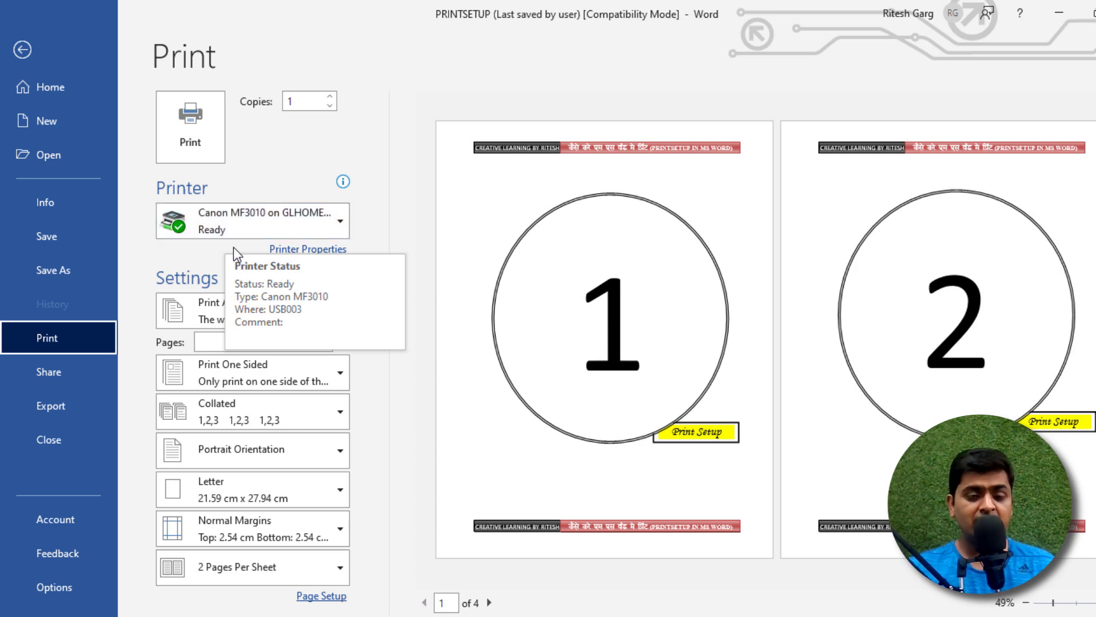
{"action": "left_click", "coordinate": [260, 218]}
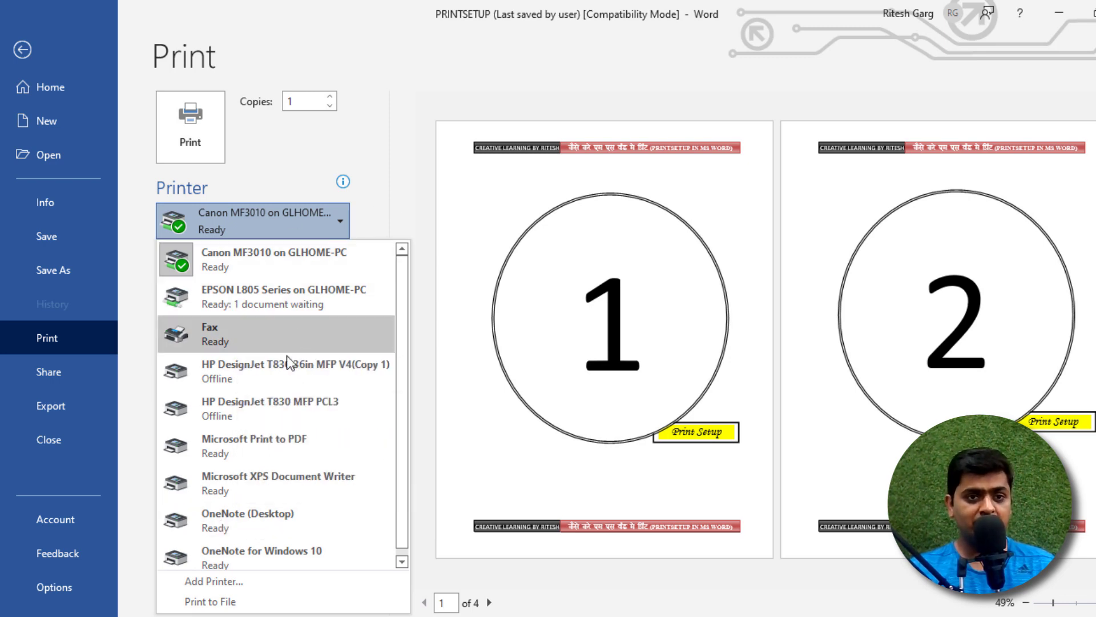
{"action": "mouse_move", "coordinate": [257, 296]}
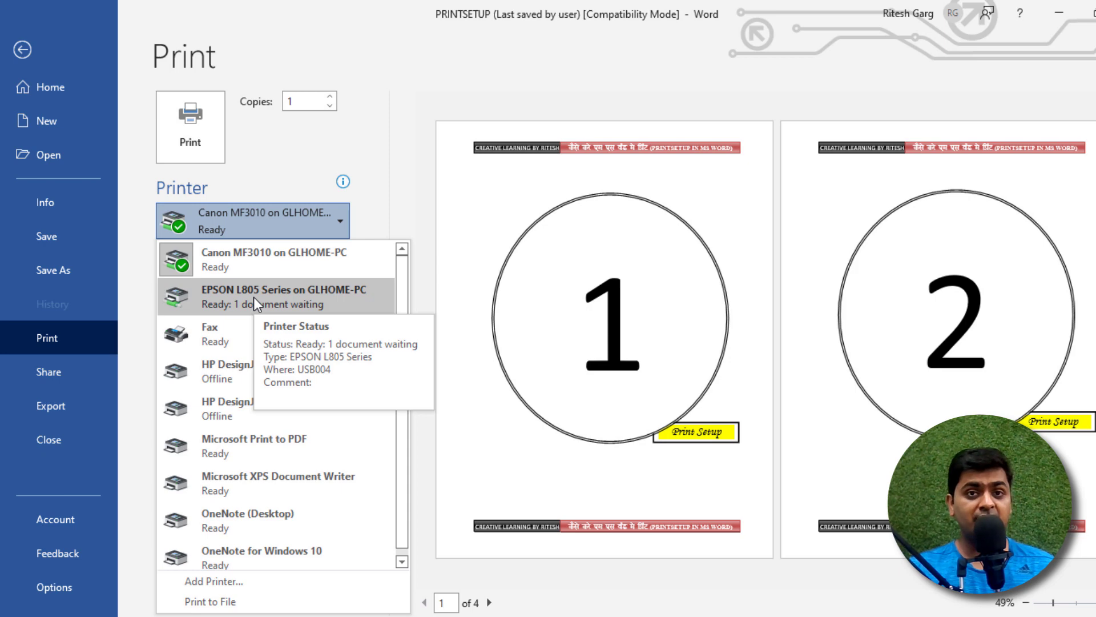
Step: Keep Canon MF3010 as the printer and page through the print preview
{"action": "left_click", "coordinate": [219, 261]}
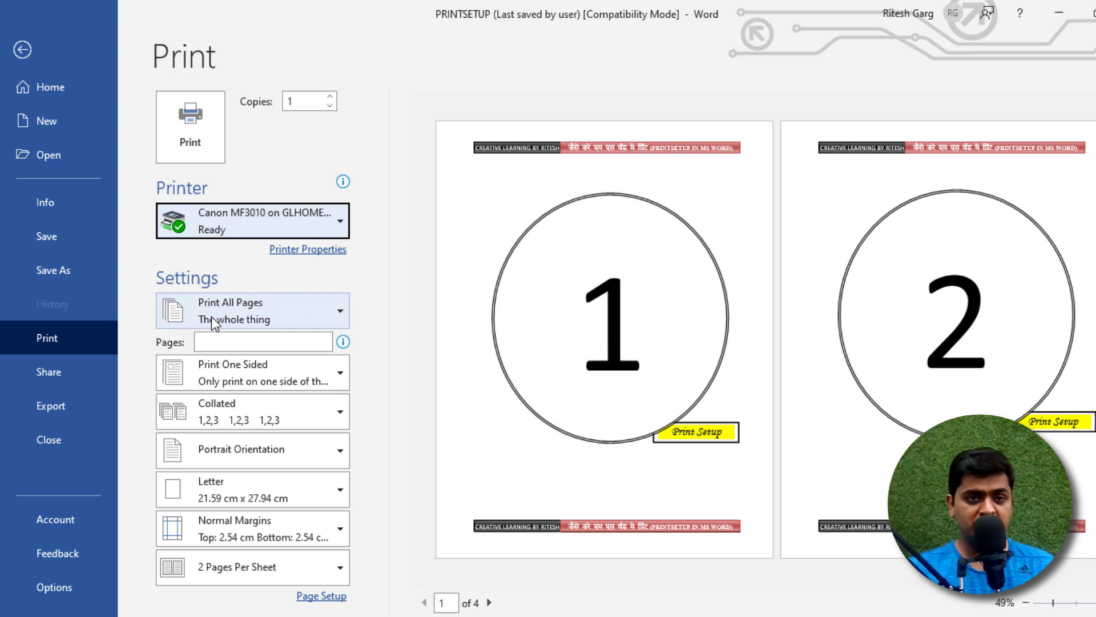
{"action": "left_click", "coordinate": [645, 290]}
{"action": "scroll", "coordinate": [645, 290], "scroll_direction": "down", "scroll_amount": 1}
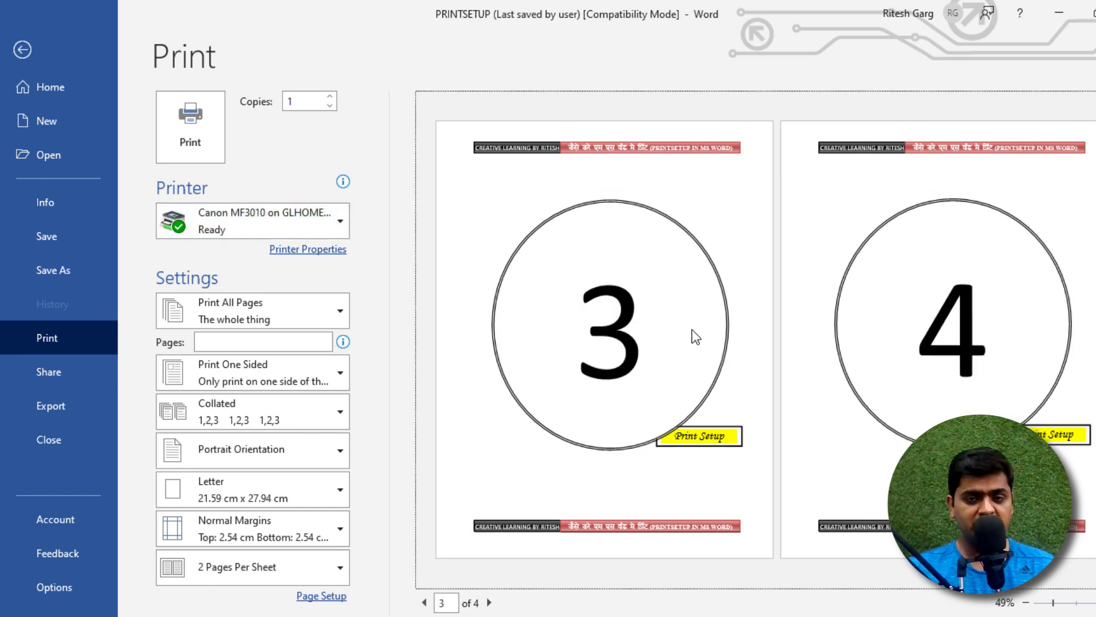
{"action": "scroll", "coordinate": [692, 330], "scroll_direction": "up", "scroll_amount": 1}
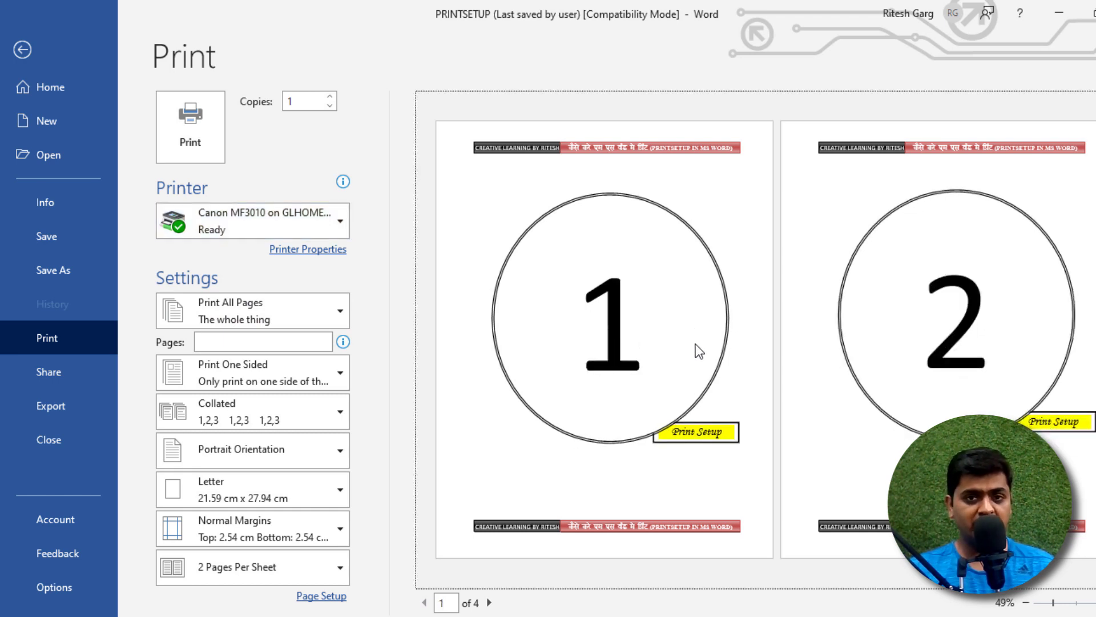
{"action": "scroll", "coordinate": [693, 343], "scroll_direction": "down", "scroll_amount": 1}
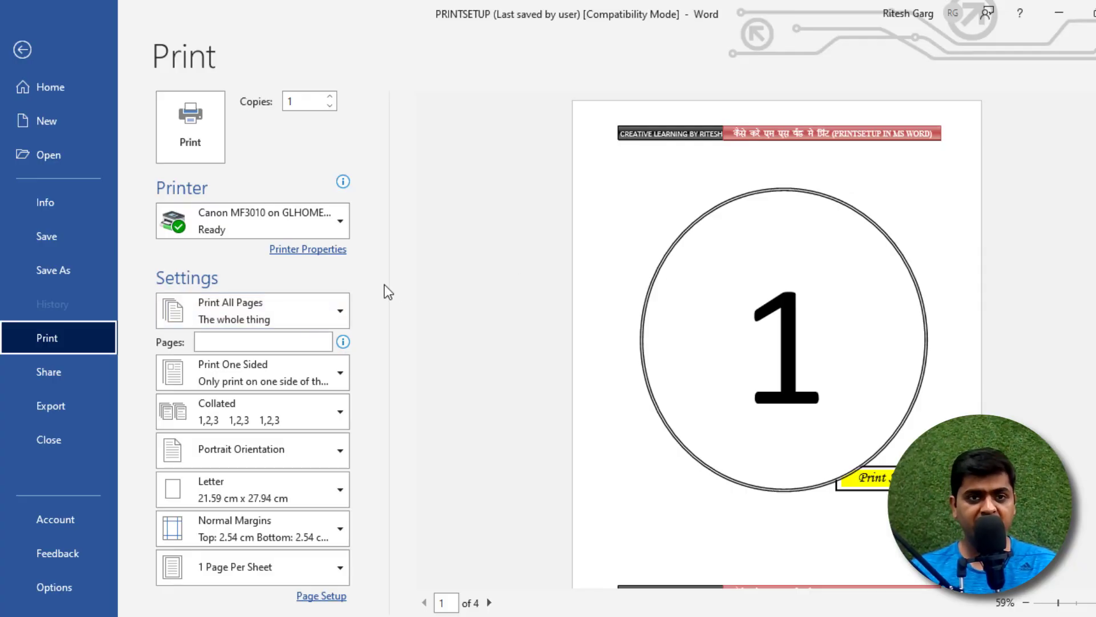
Step: Switch the page setting to Print Current Page, then to Custom Print
{"action": "left_click", "coordinate": [276, 304]}
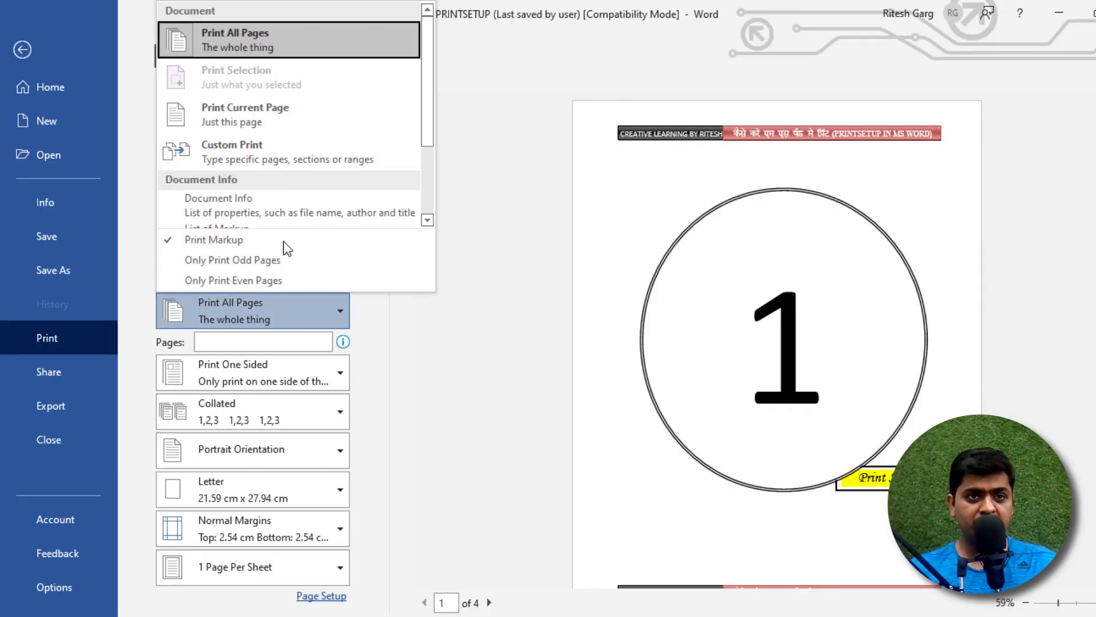
{"action": "left_click", "coordinate": [257, 119]}
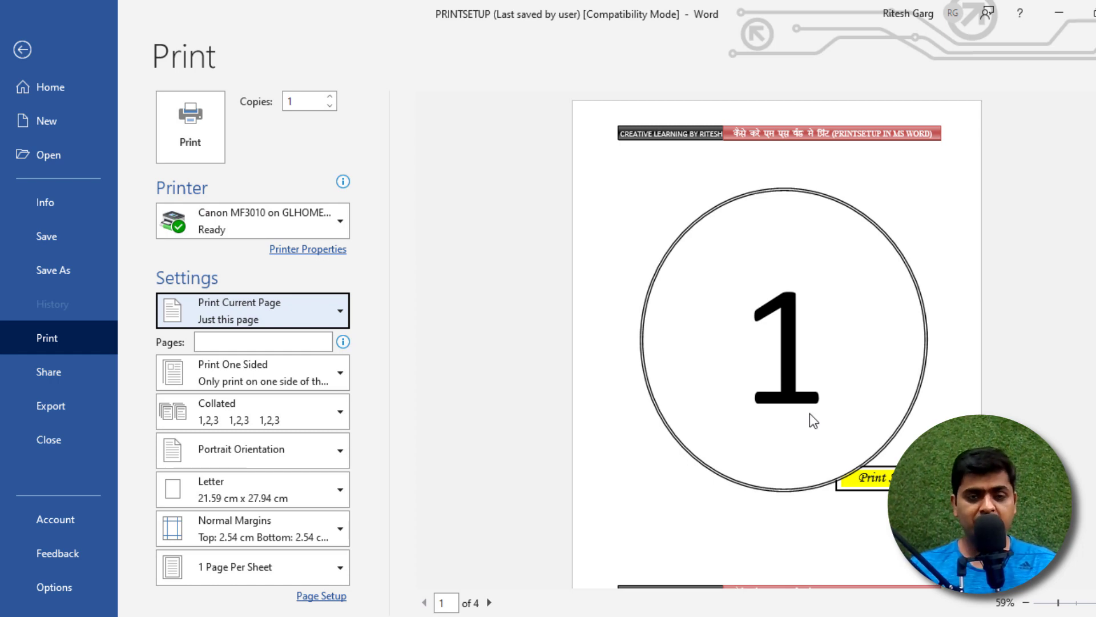
{"action": "left_click", "coordinate": [331, 317]}
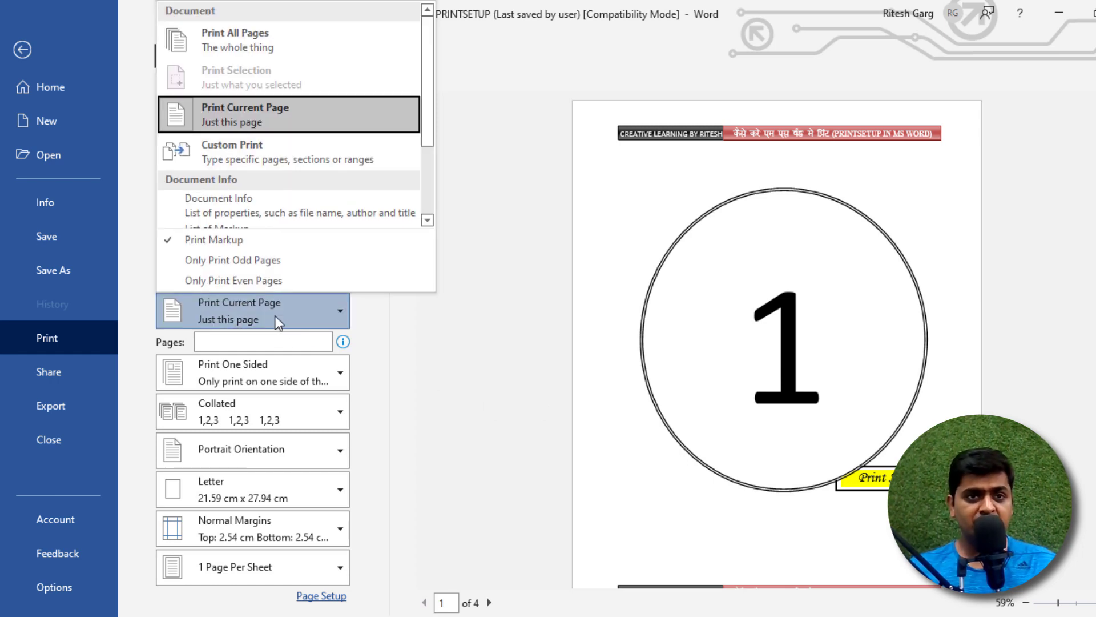
{"action": "left_click", "coordinate": [262, 159]}
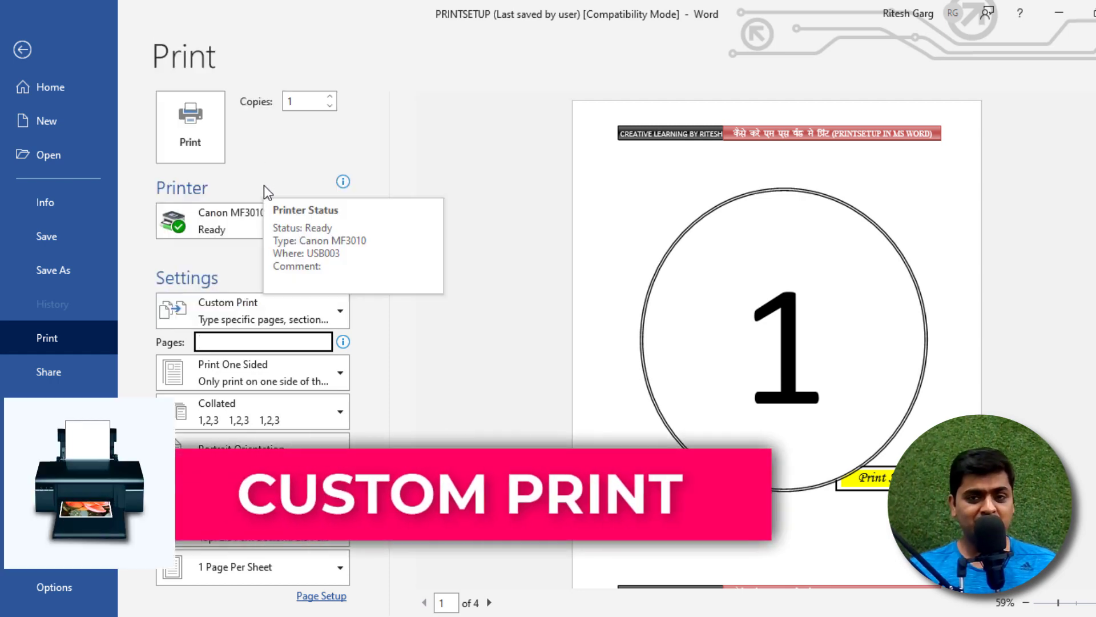
{"action": "mouse_move", "coordinate": [253, 220]}
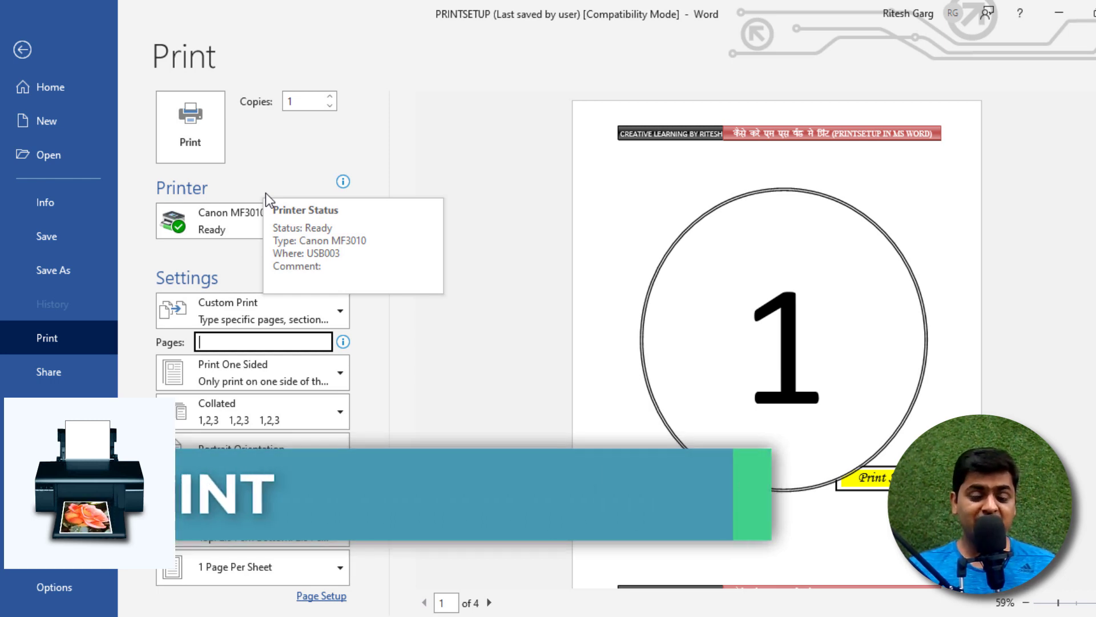
Step: Enter 1-4 in the Pages box, then correct it to 1-2
{"action": "left_click", "coordinate": [592, 308]}
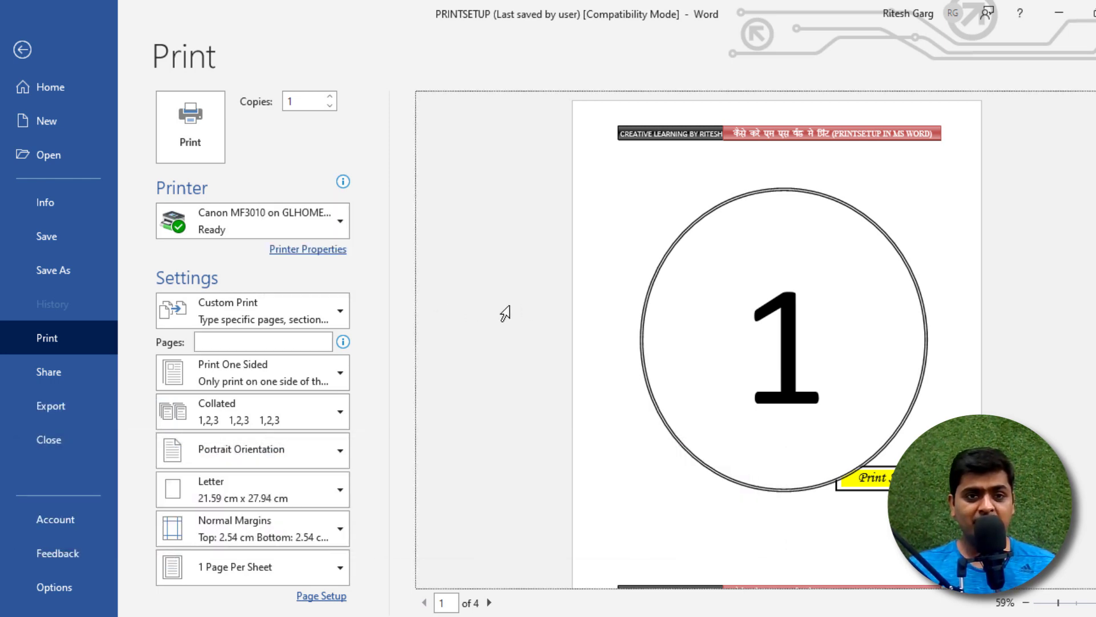
{"action": "scroll", "coordinate": [648, 298], "scroll_direction": "down", "scroll_amount": 1}
{"action": "scroll", "coordinate": [657, 303], "scroll_direction": "down", "scroll_amount": 1}
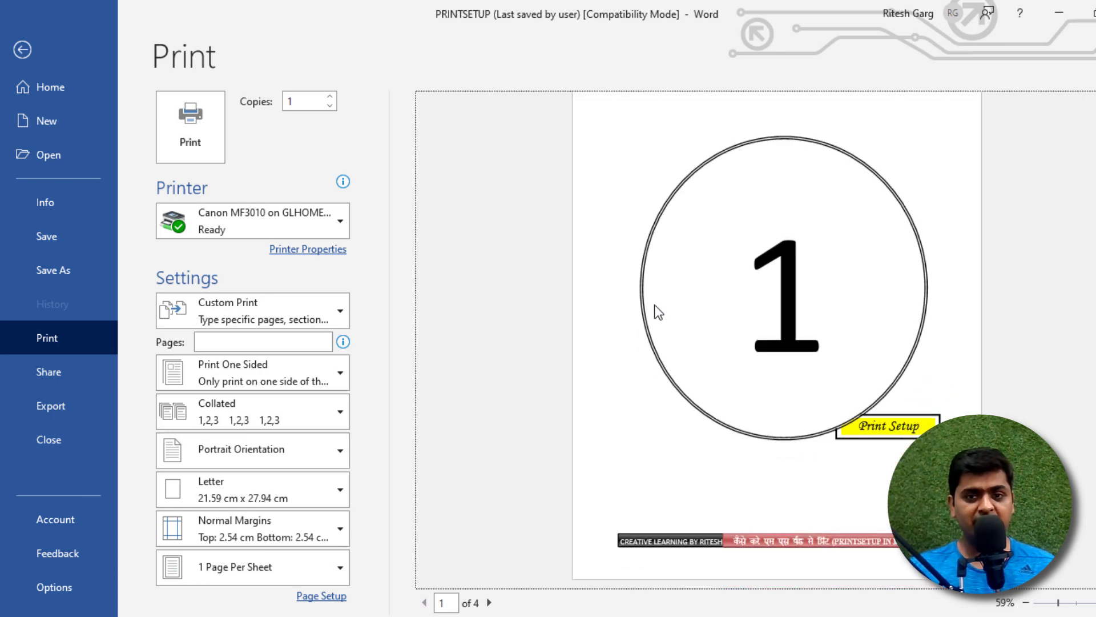
{"action": "scroll", "coordinate": [656, 312], "scroll_direction": "down", "scroll_amount": 1}
{"action": "scroll", "coordinate": [655, 318], "scroll_direction": "down", "scroll_amount": 1}
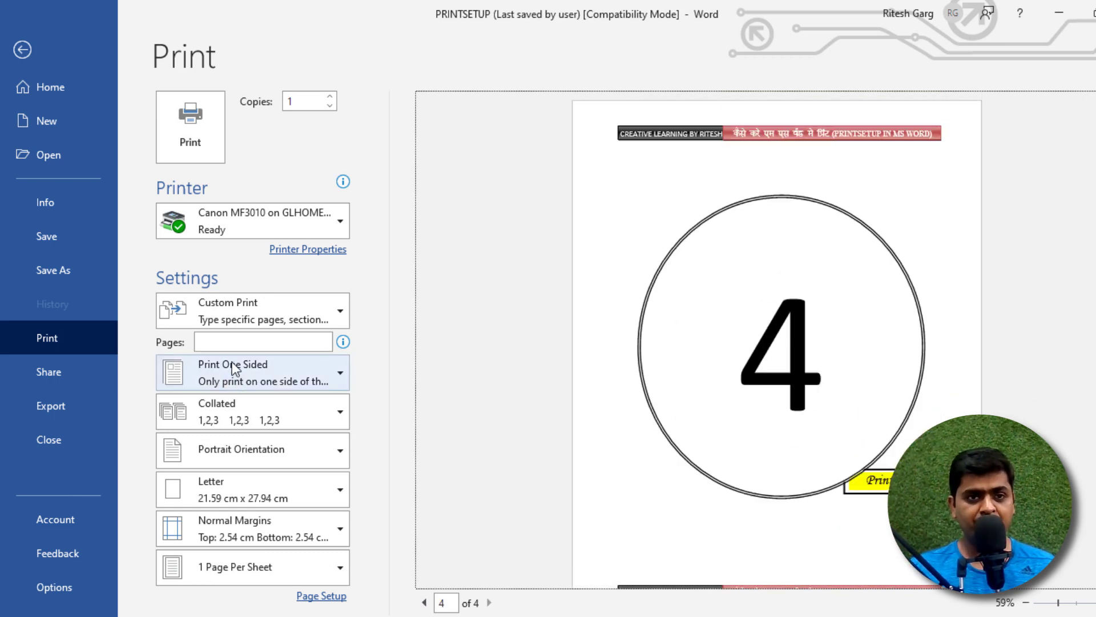
{"action": "left_click", "coordinate": [234, 342]}
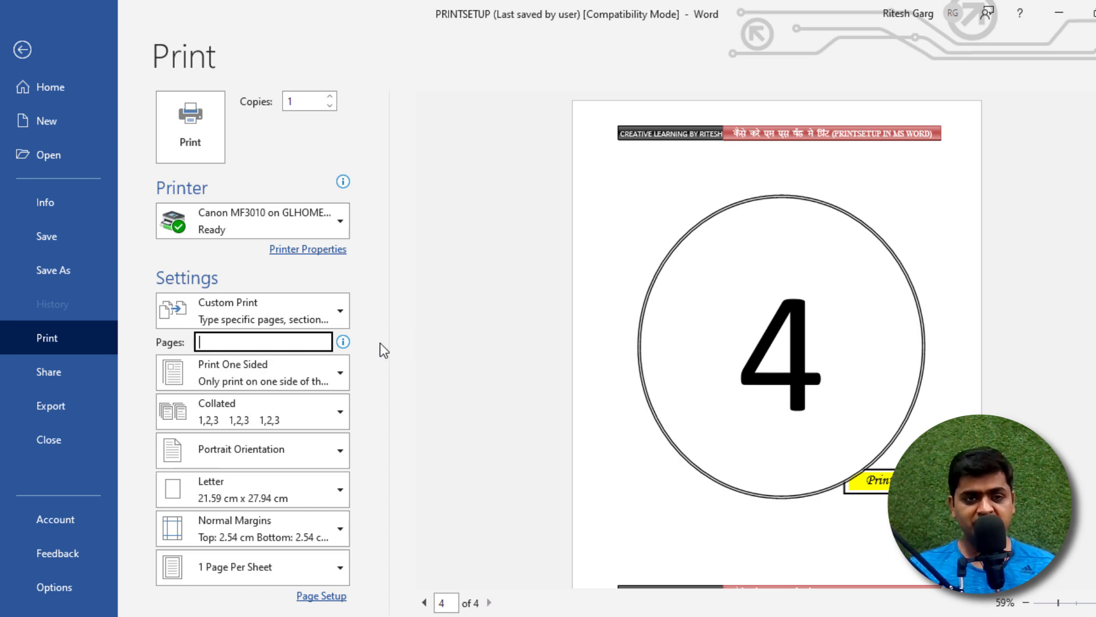
{"action": "type", "text": "1"}
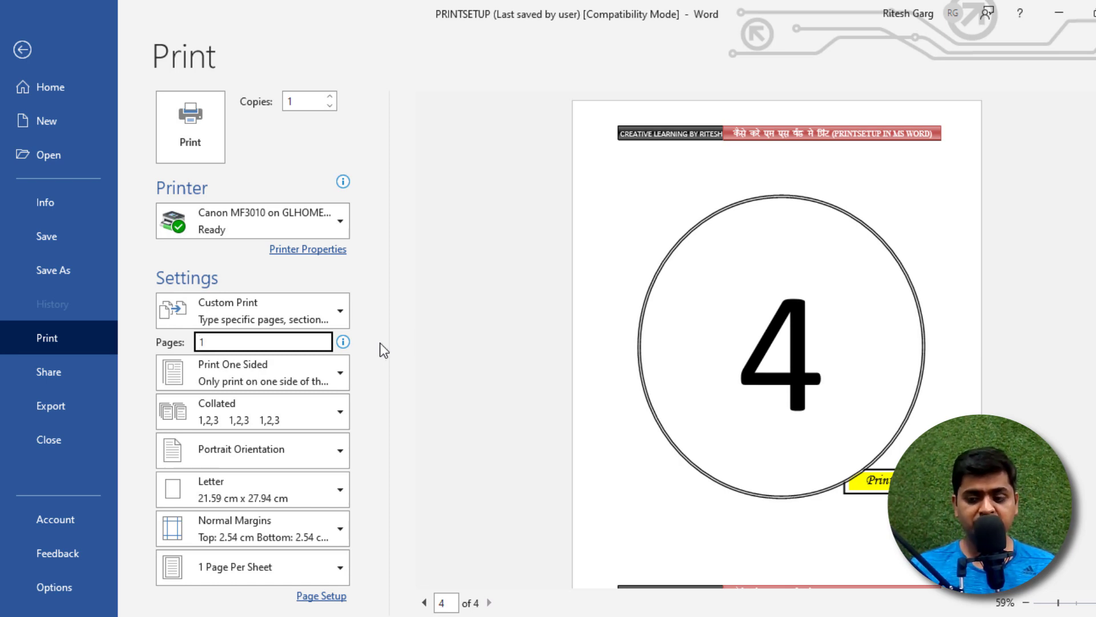
{"action": "type", "text": "-"}
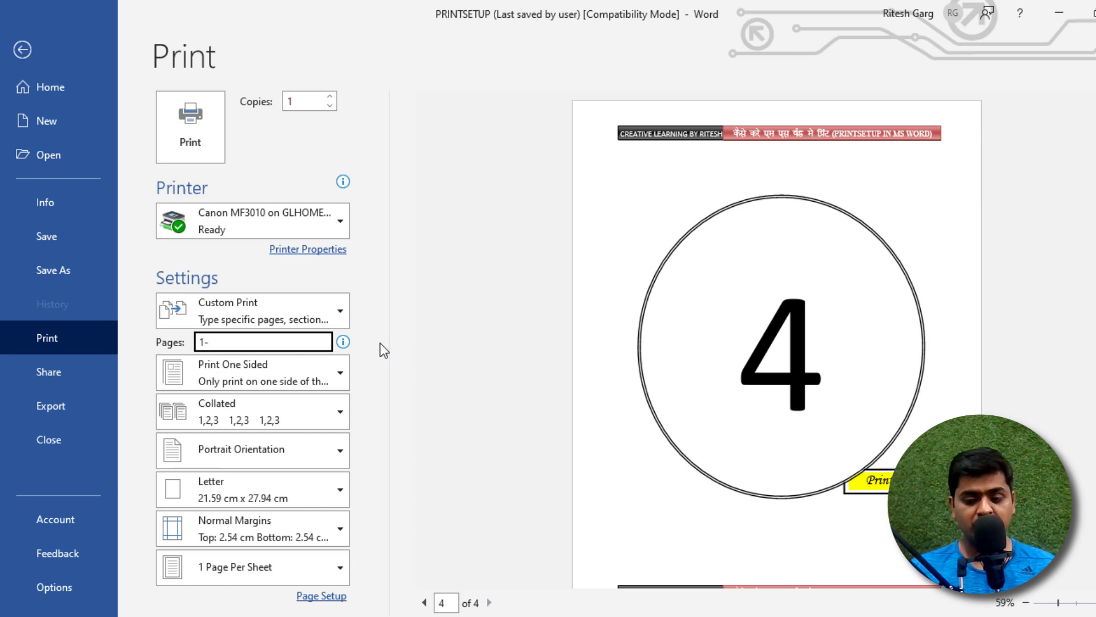
{"action": "type", "text": "4"}
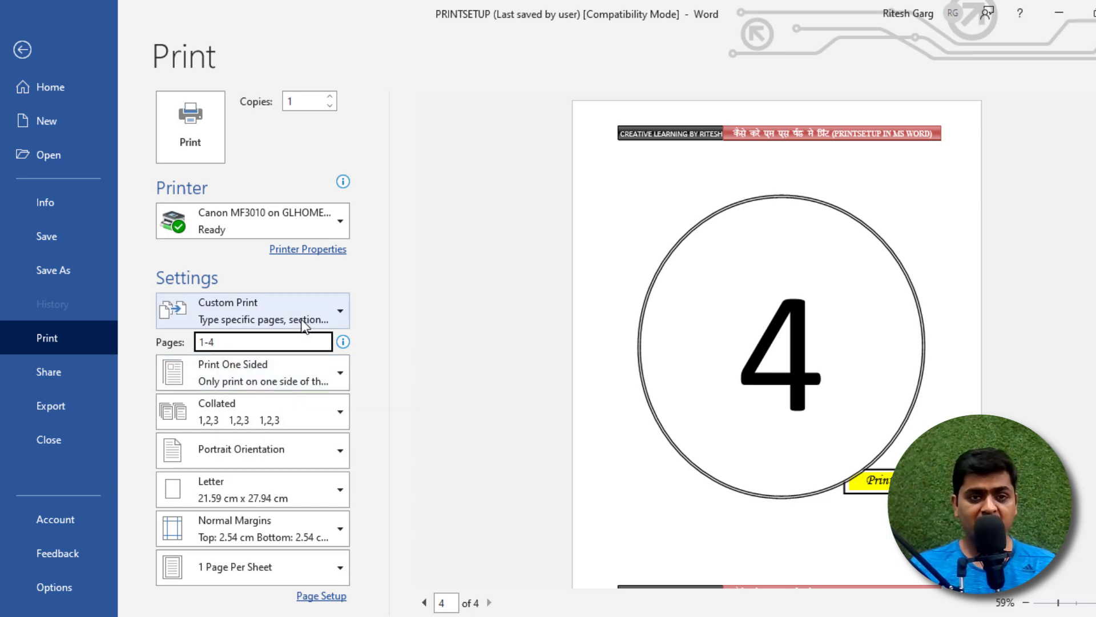
{"action": "key", "text": "BackSpace"}
{"action": "key", "text": "BackSpace"}
{"action": "key", "text": "BackSpace"}
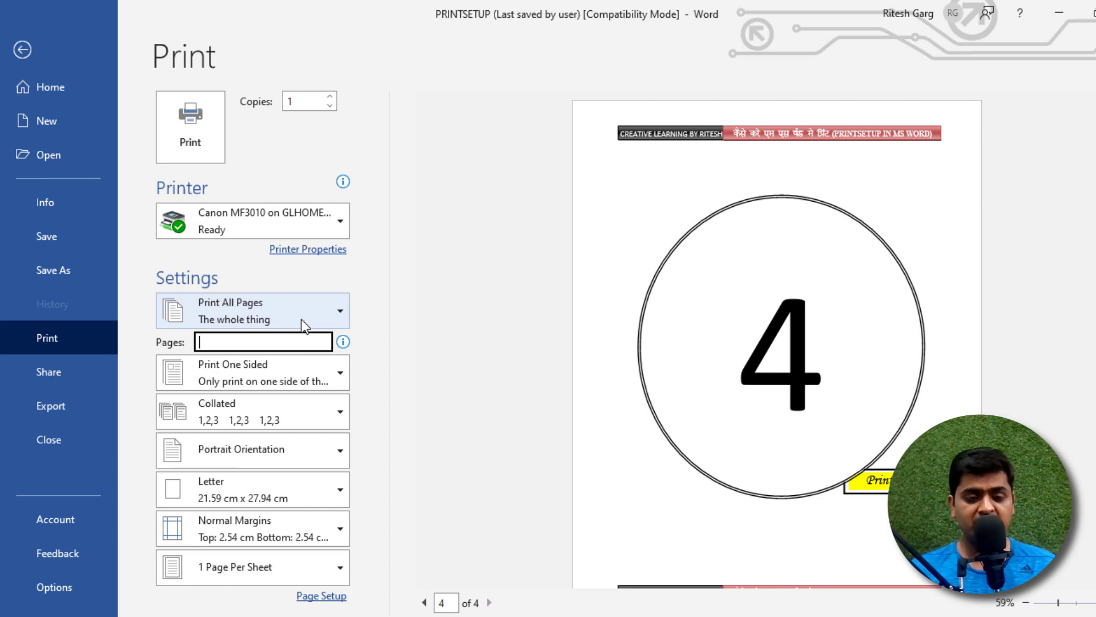
{"action": "type", "text": "2"}
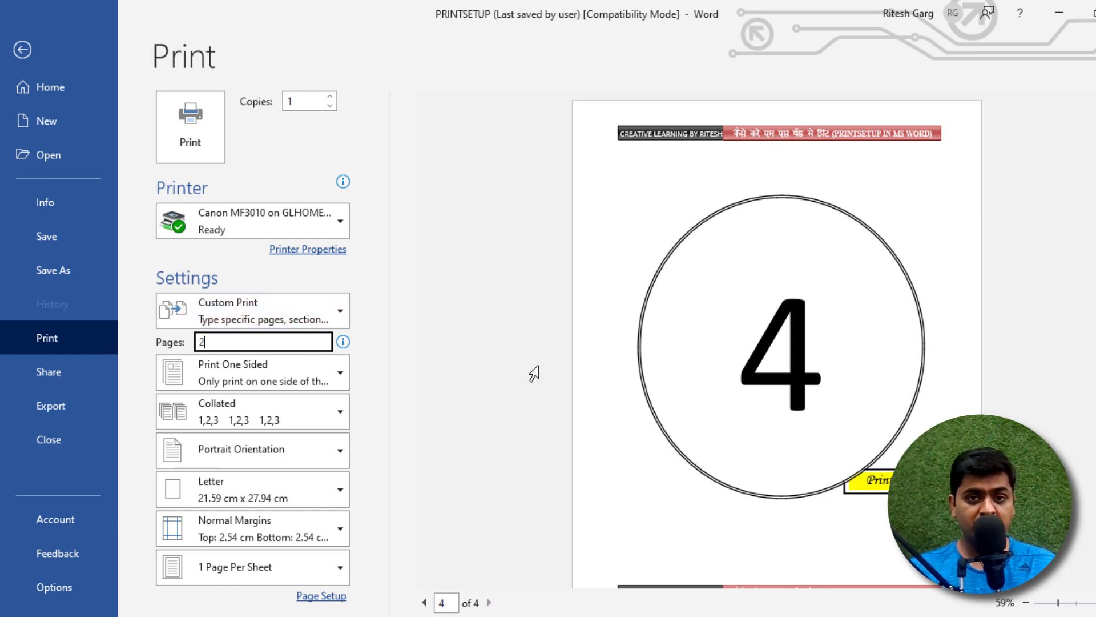
Step: Replace the page range, typing 1-3 and then revising it to 1-2
{"action": "scroll", "coordinate": [532, 373], "scroll_direction": "up", "scroll_amount": 3}
{"action": "scroll", "coordinate": [539, 373], "scroll_direction": "up", "scroll_amount": 3}
{"action": "scroll", "coordinate": [514, 382], "scroll_direction": "up", "scroll_amount": 1}
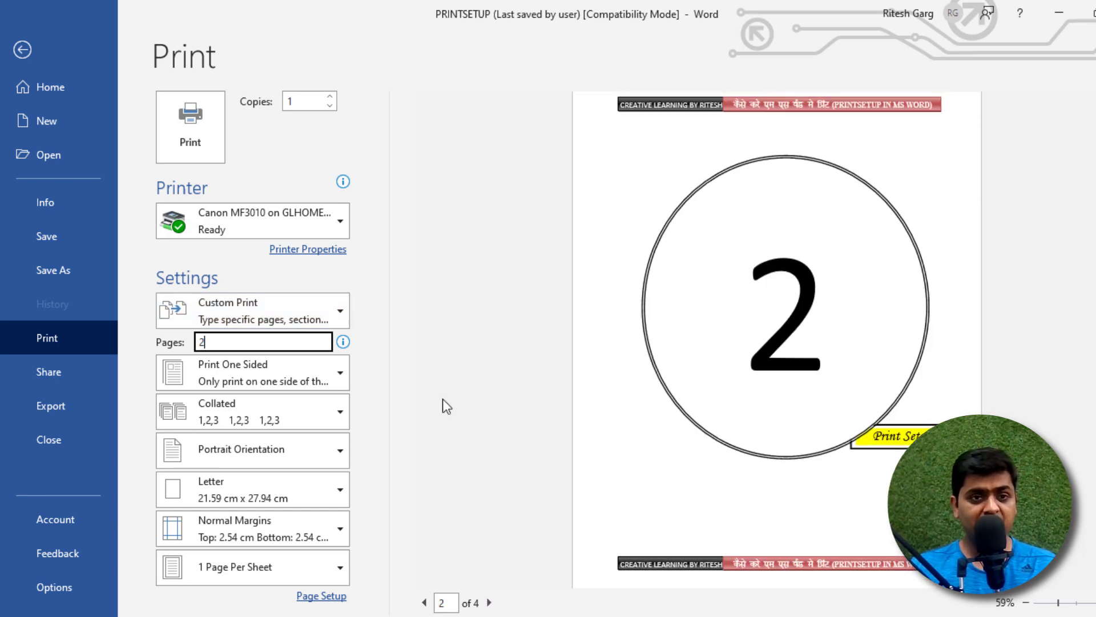
{"action": "double_click", "coordinate": [201, 342]}
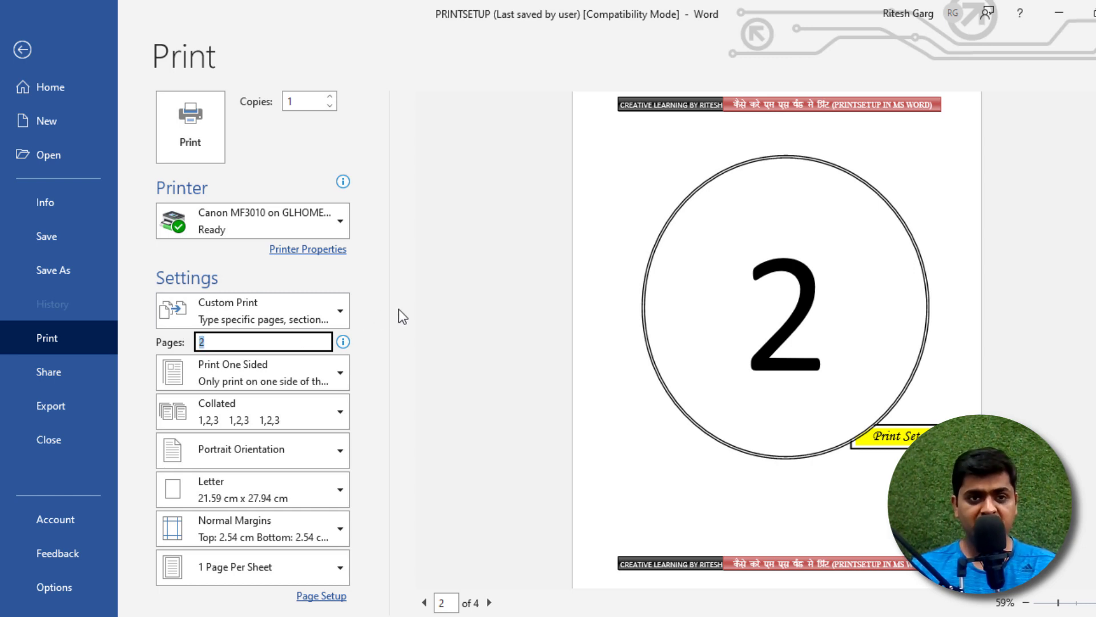
{"action": "type", "text": "1-3"}
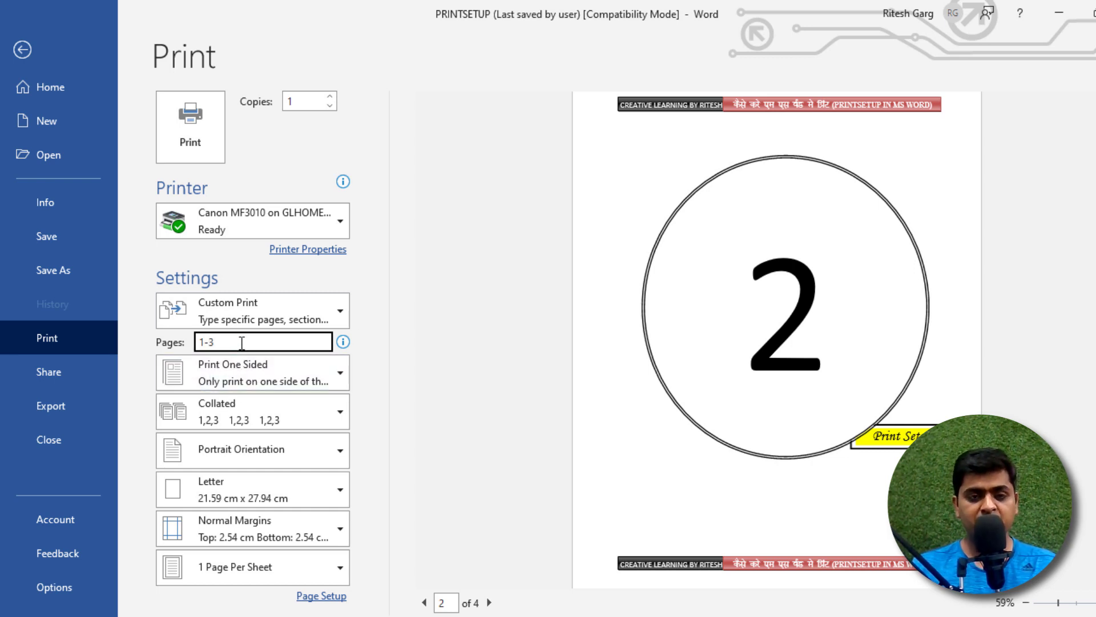
{"action": "key", "text": "BackSpace"}
{"action": "key", "text": "BackSpace"}
{"action": "key", "text": "BackSpace"}
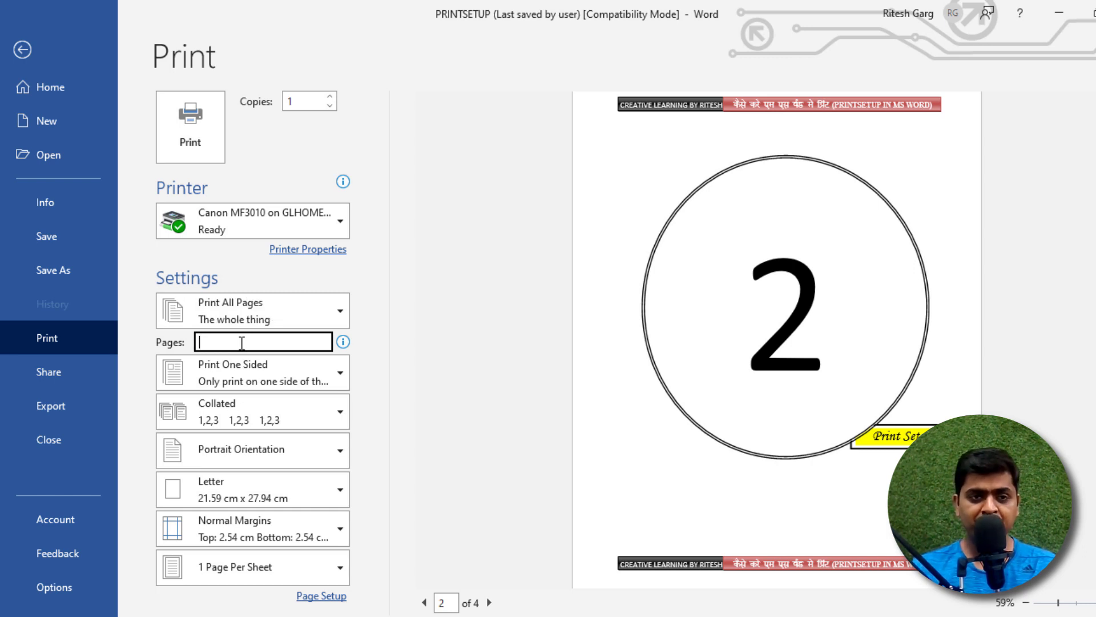
{"action": "type", "text": "1"}
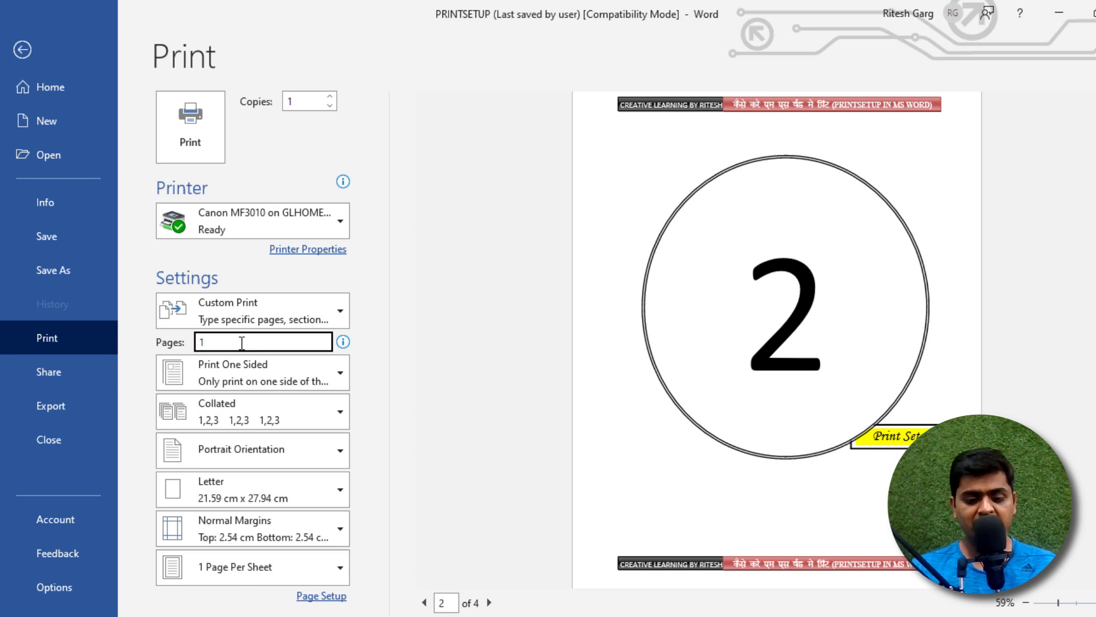
{"action": "type", "text": "-"}
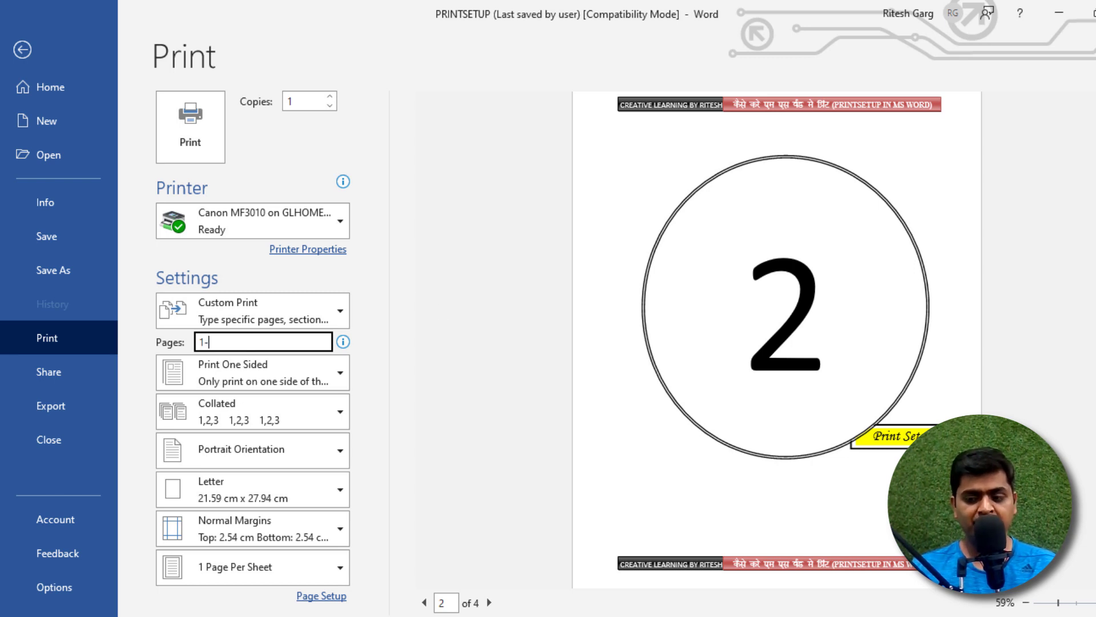
{"action": "type", "text": "2,"}
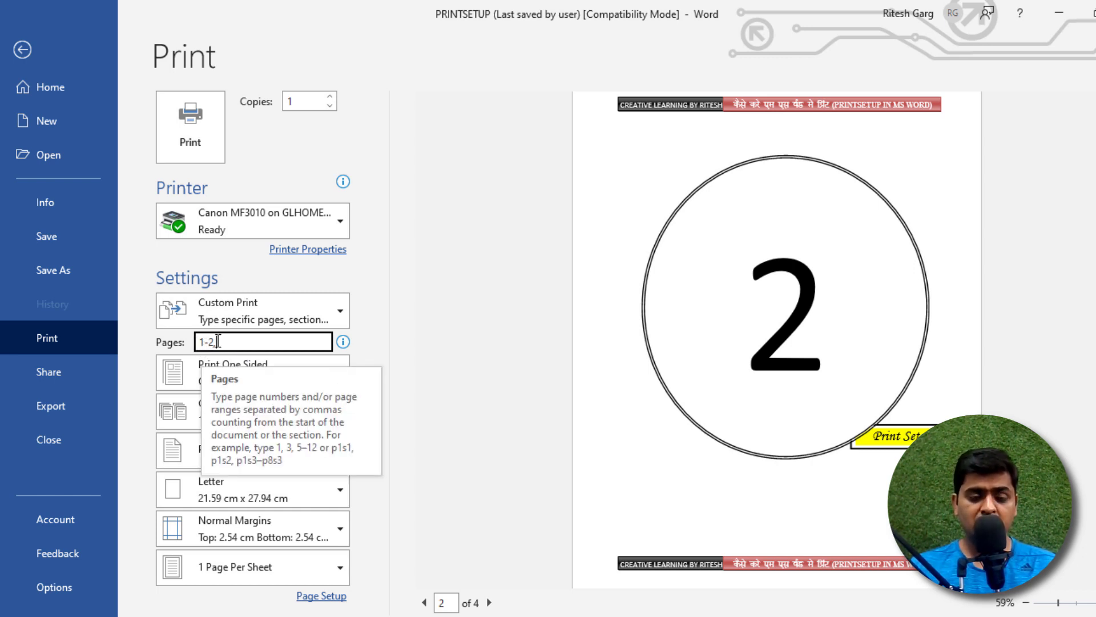
Step: Extend the page range to 1-2,4, then replace it with 1,3
{"action": "key", "text": "BackSpace"}
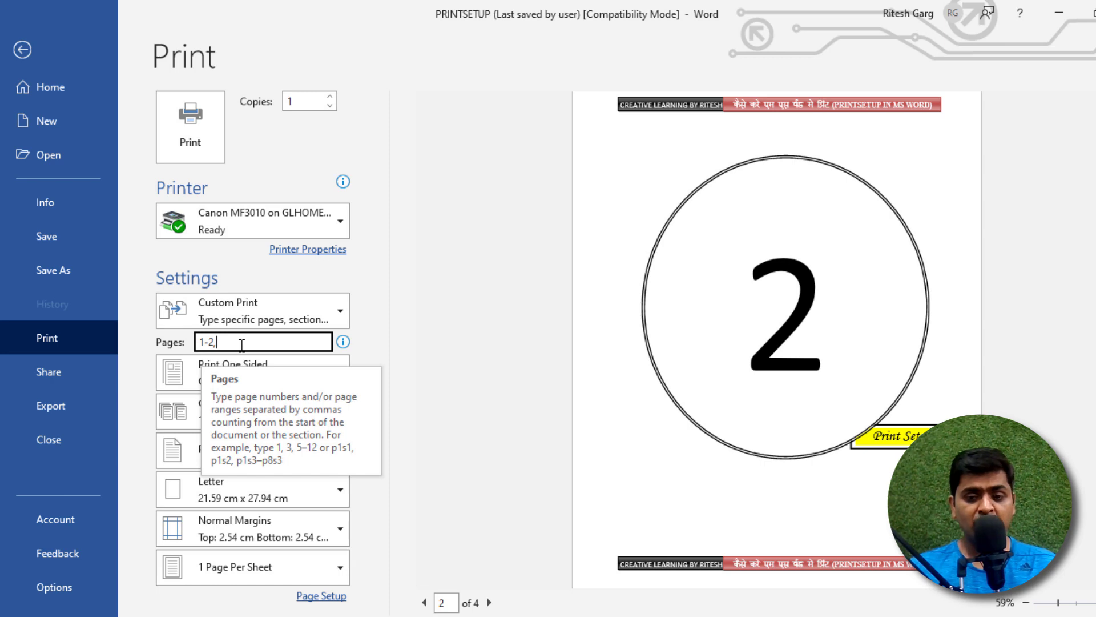
{"action": "type", "text": "4"}
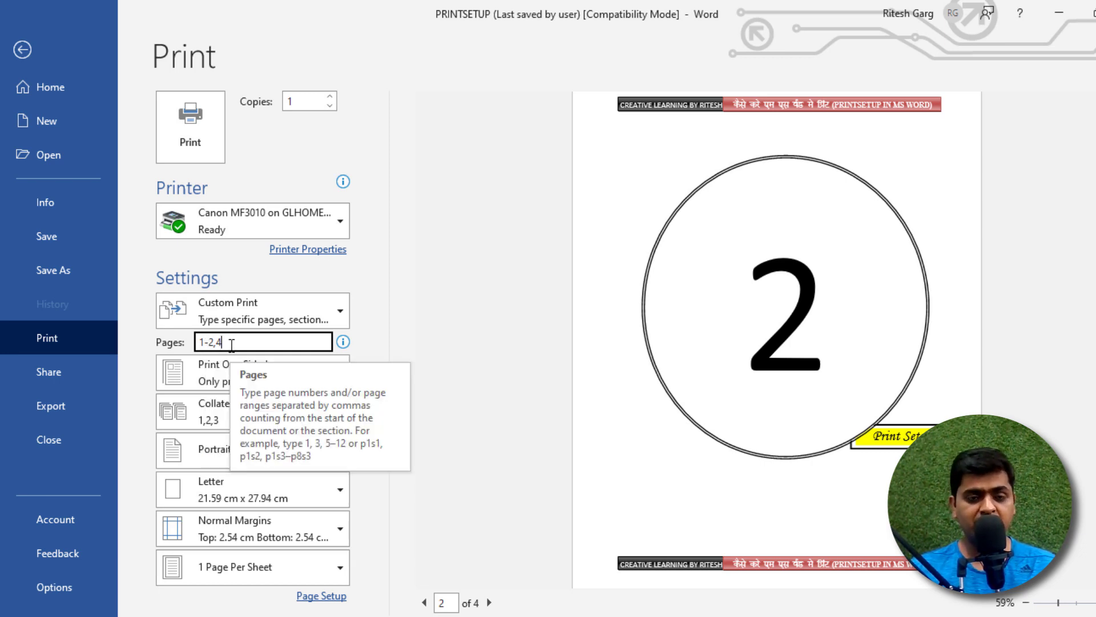
{"action": "left_click_drag", "start_coordinate": [232, 342], "coordinate": [197, 343]}
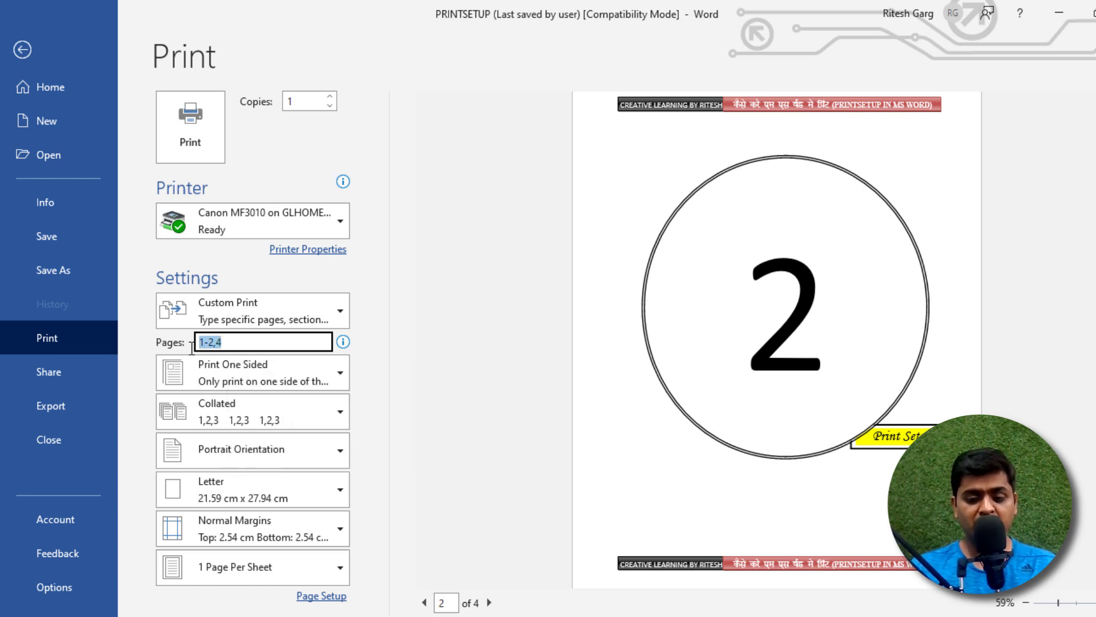
{"action": "key", "text": "BackSpace"}
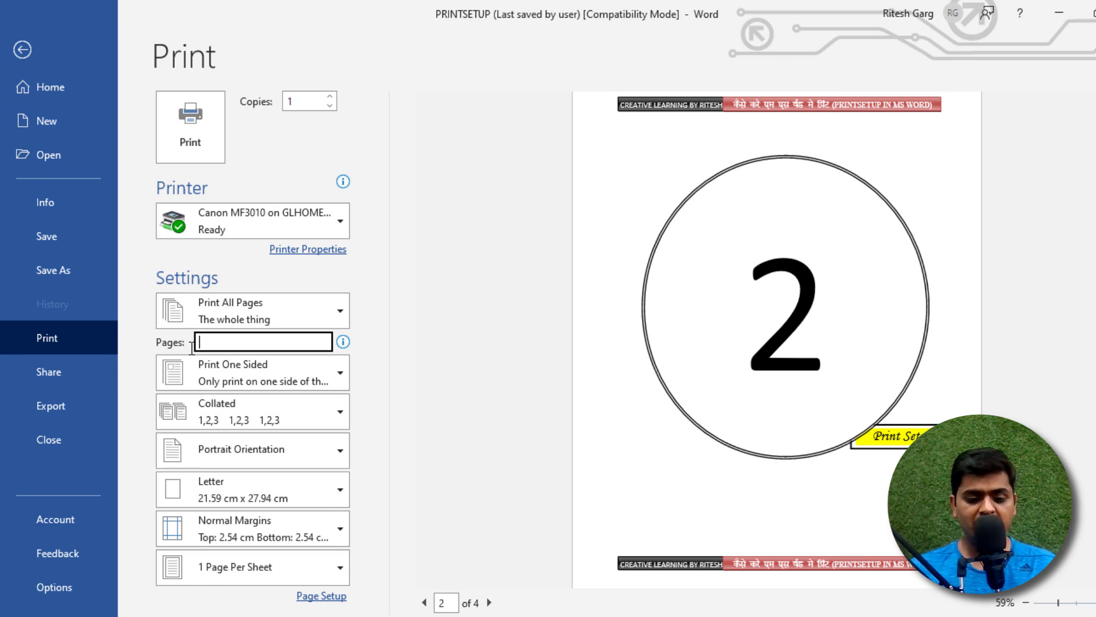
{"action": "type", "text": "1,3"}
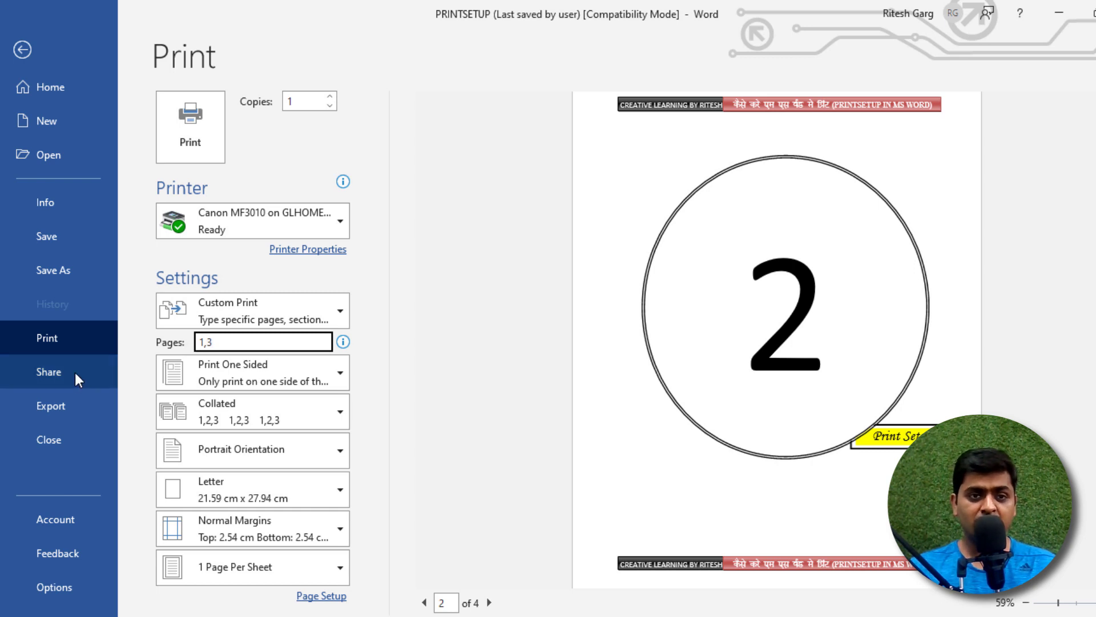
{"action": "left_click", "coordinate": [413, 332]}
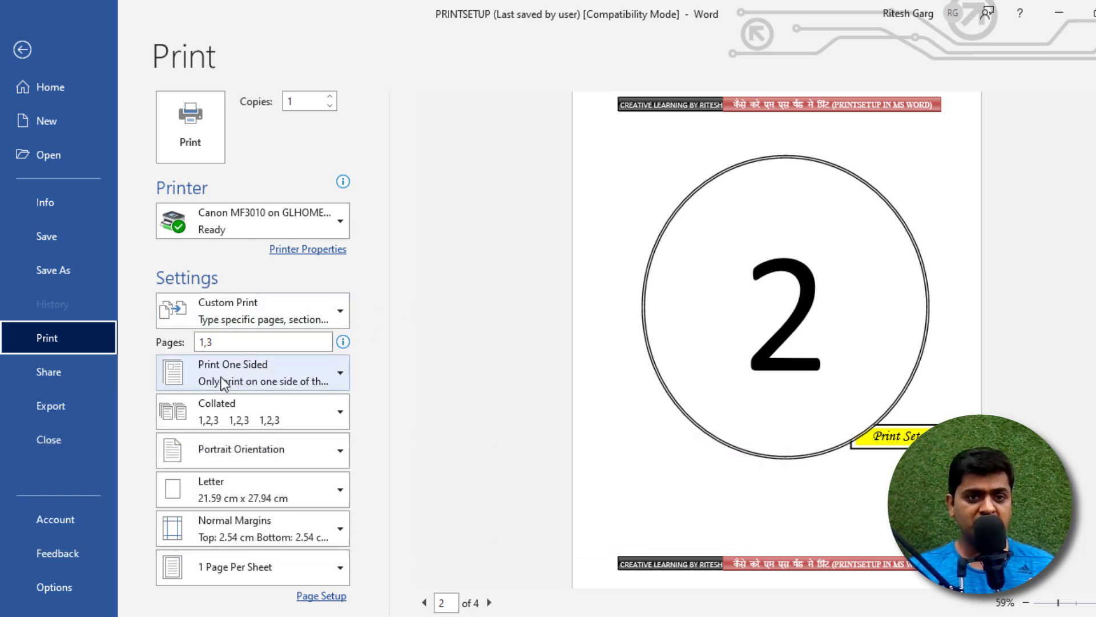
Step: Choose Manually Print on Both Sides and set the page range to 1-4
{"action": "left_click", "coordinate": [268, 377]}
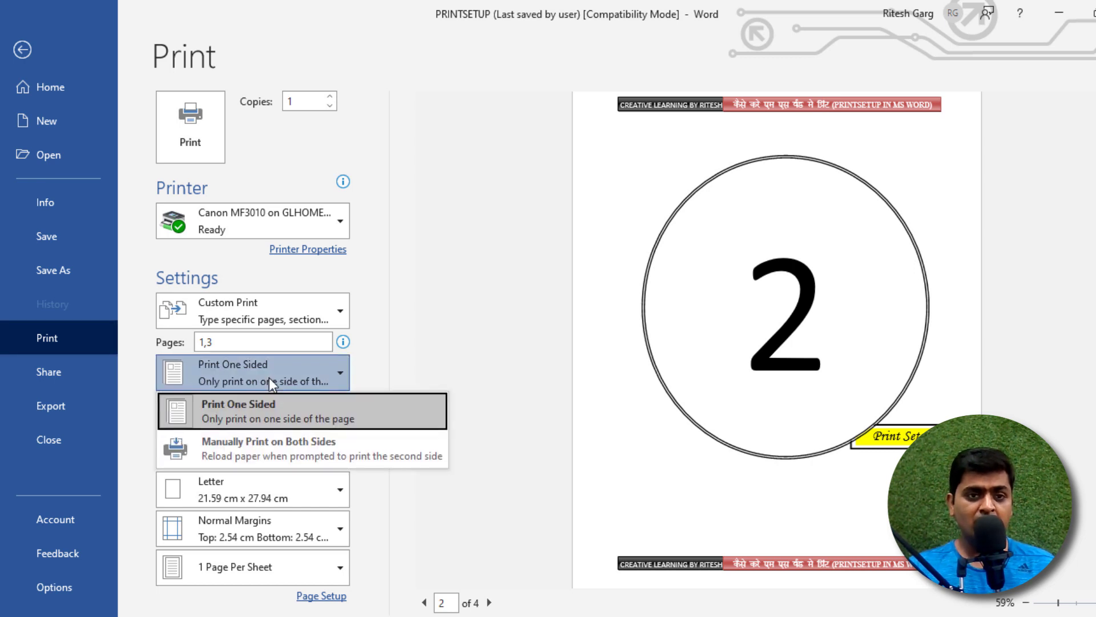
{"action": "left_click", "coordinate": [252, 424]}
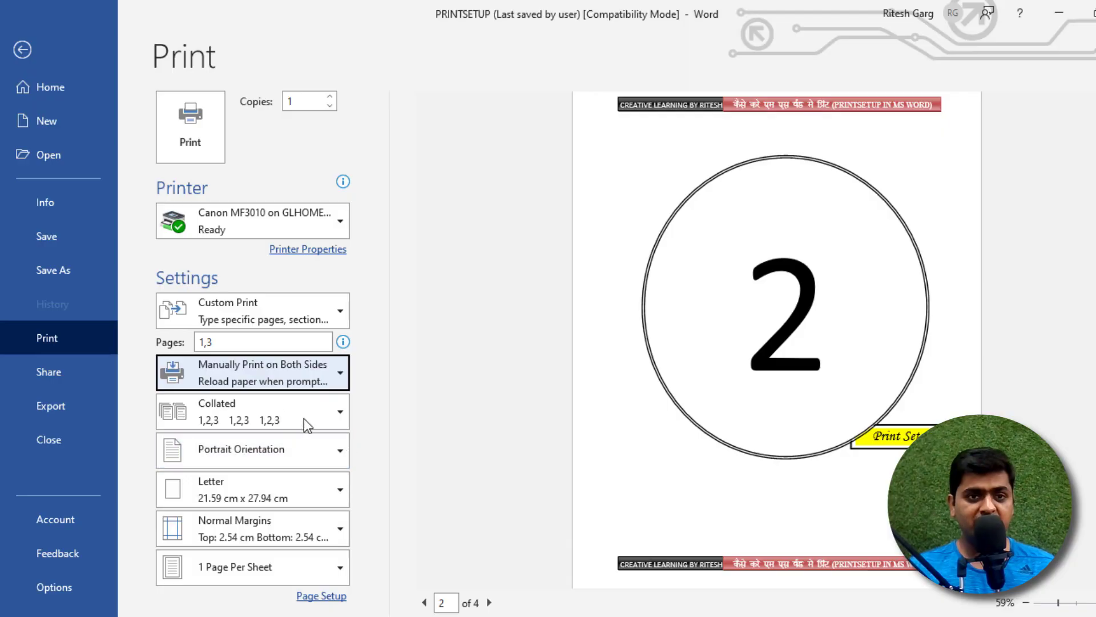
{"action": "left_click", "coordinate": [182, 345]}
{"action": "type", "text": "1-4"}
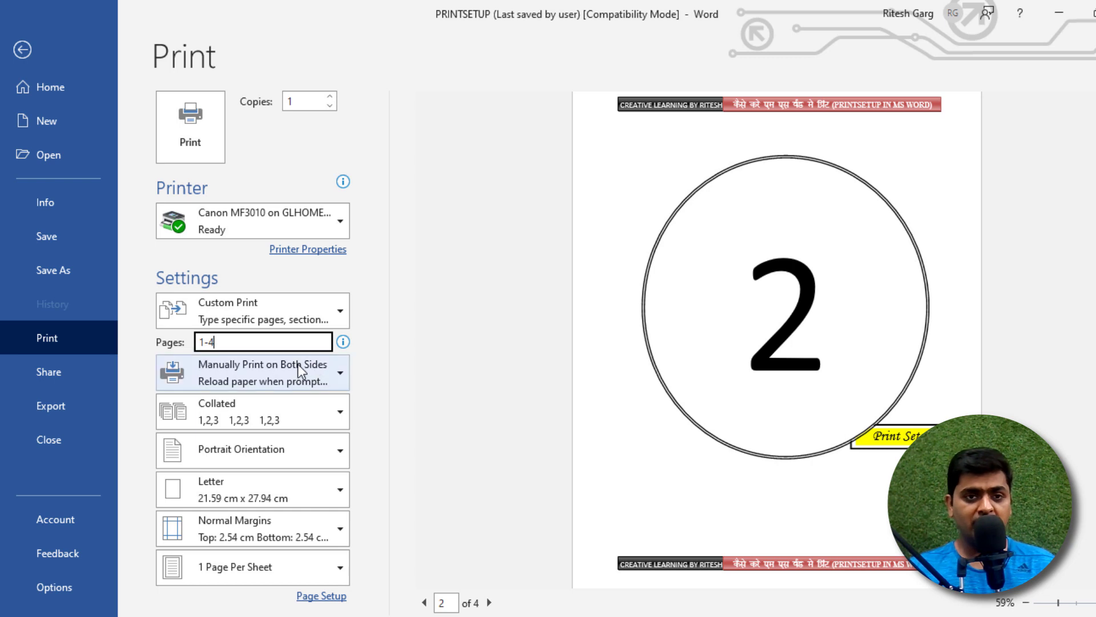
{"action": "left_click", "coordinate": [547, 313]}
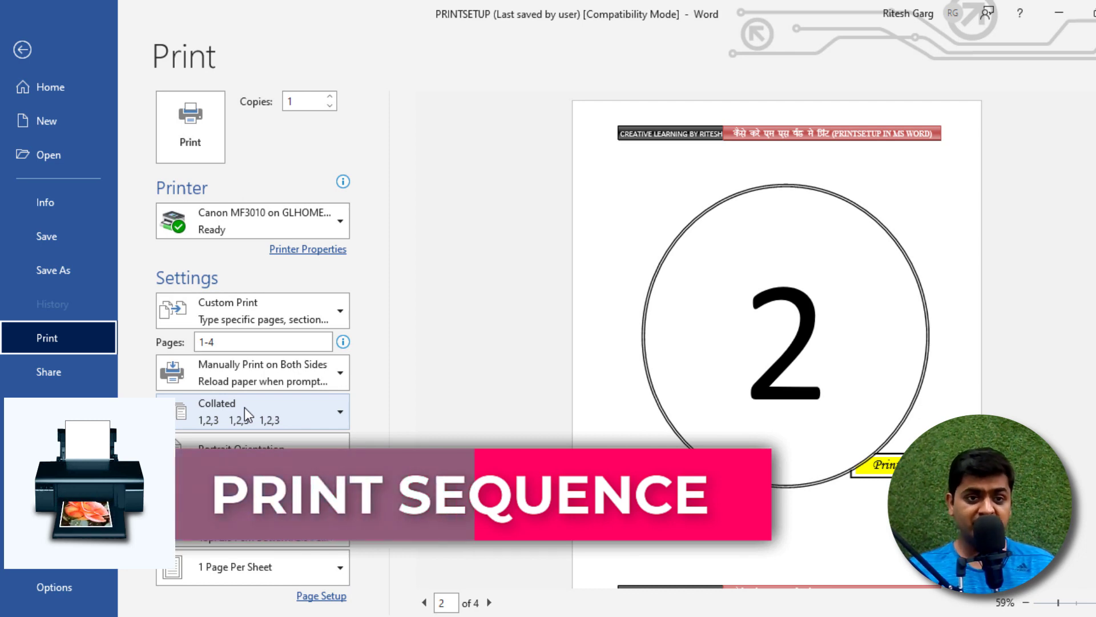
Step: Keep the 1-4 page range and raise Copies to 2
{"action": "triple_click", "coordinate": [250, 342]}
{"action": "key", "text": "BackSpace"}
{"action": "key", "text": "ctrl+z"}
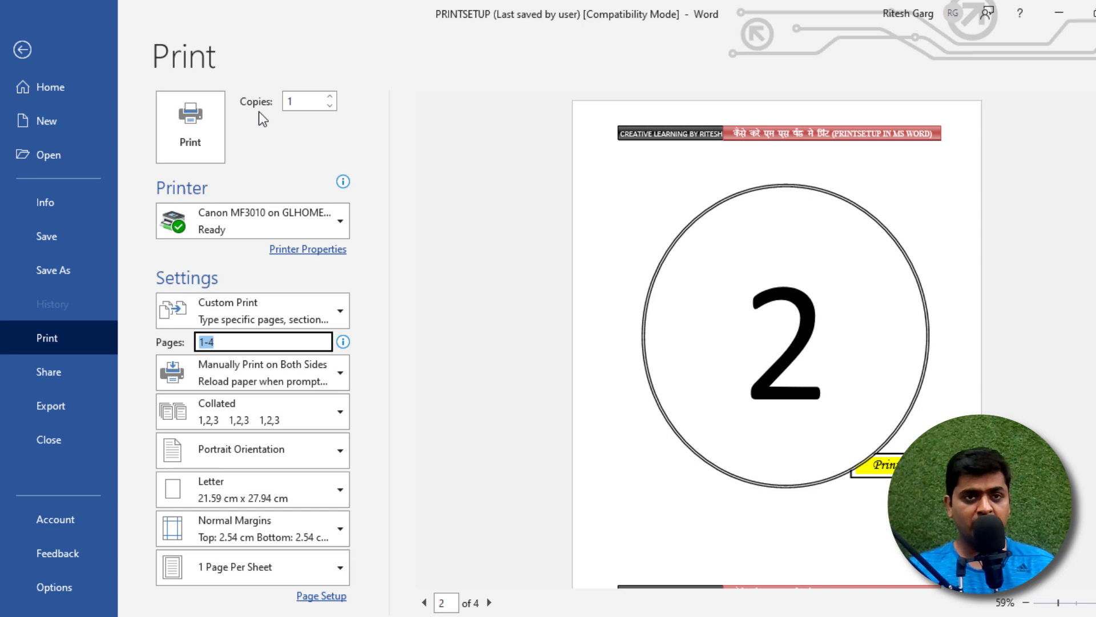
{"action": "left_click", "coordinate": [329, 96]}
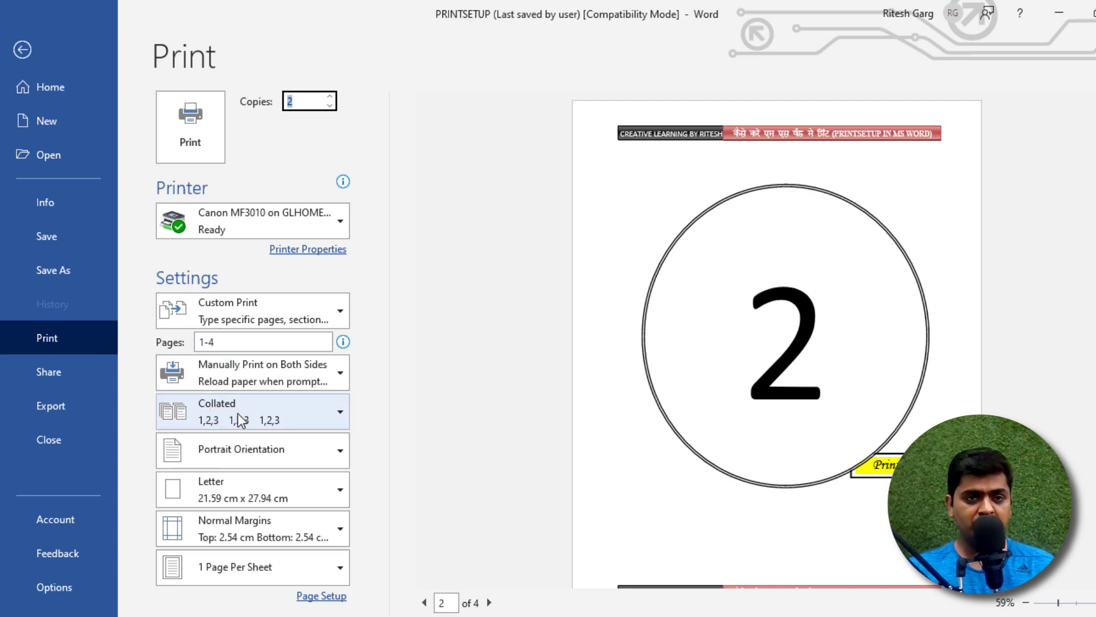
Step: Switch the copies from Collated to Uncollated
{"action": "left_click", "coordinate": [273, 422]}
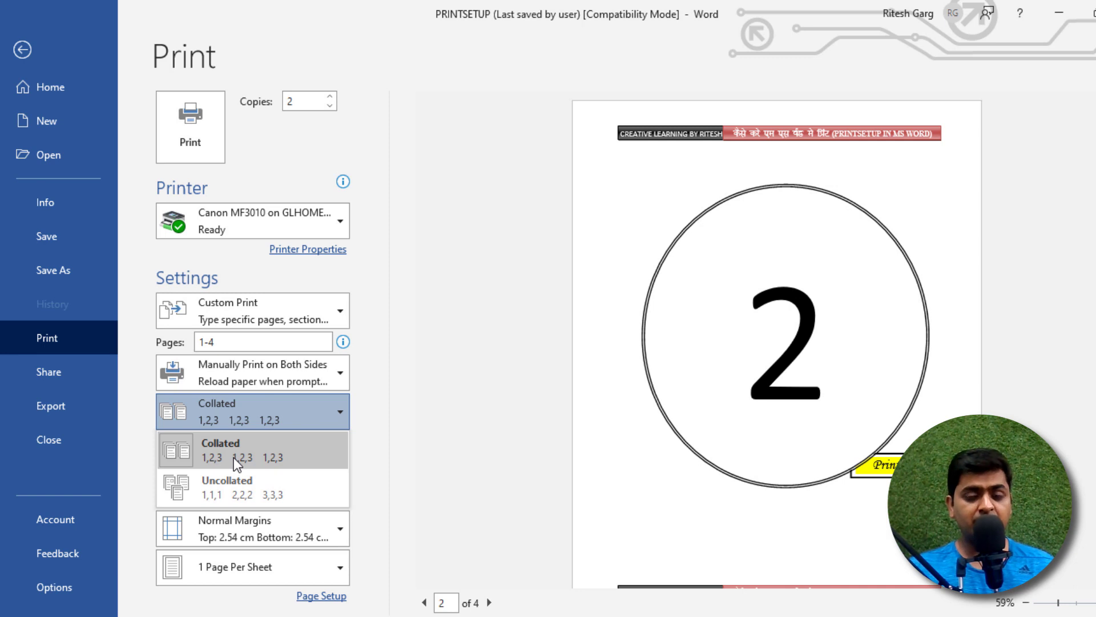
{"action": "left_click", "coordinate": [416, 358]}
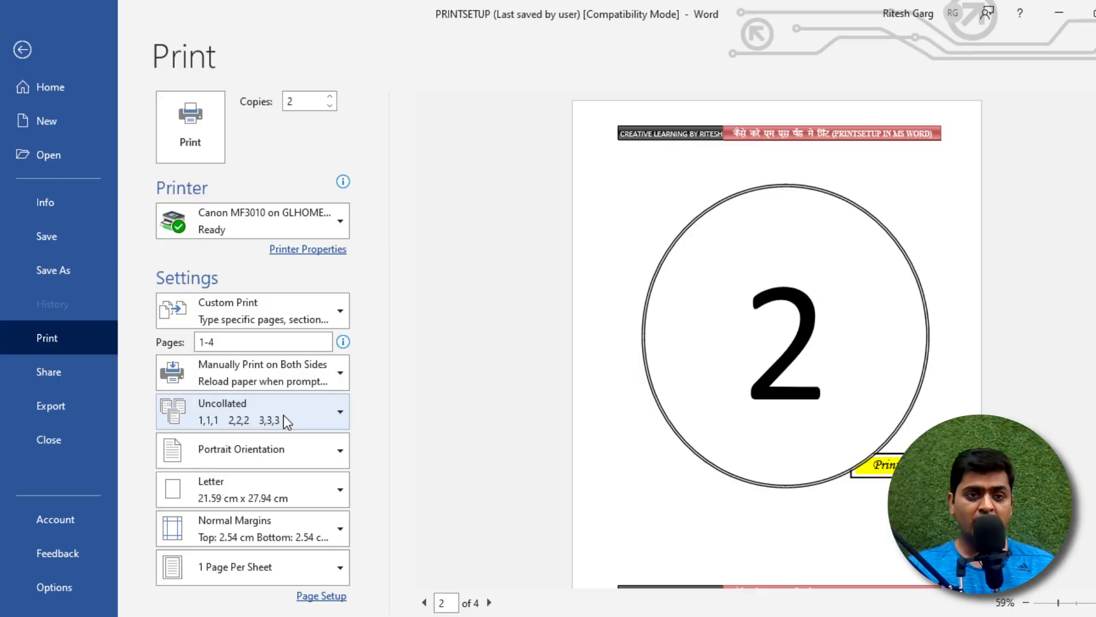
{"action": "left_click", "coordinate": [283, 415]}
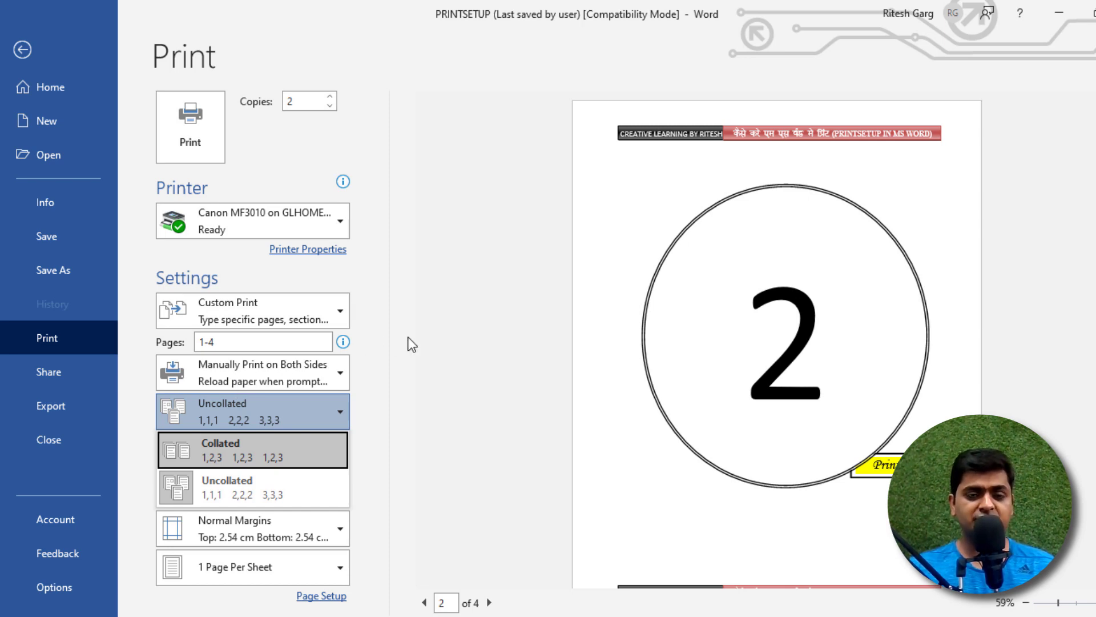
{"action": "left_click", "coordinate": [445, 335]}
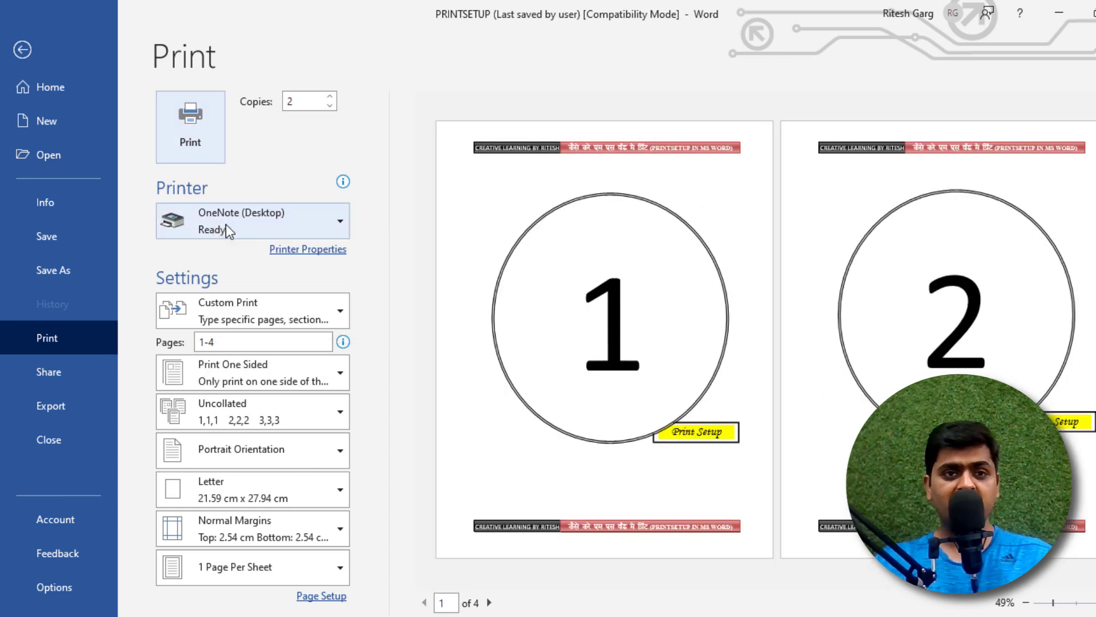
Step: Select Canon MF3010 on GLHOME-PC as the printer, then bring up Windows Search
{"action": "left_click", "coordinate": [227, 228]}
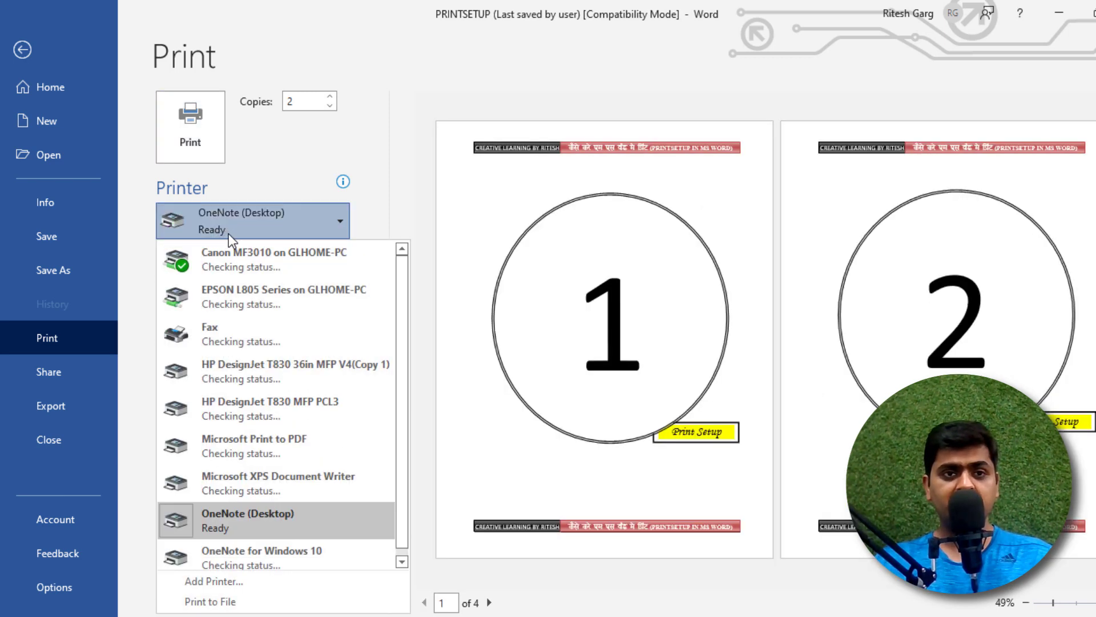
{"action": "left_click", "coordinate": [234, 220]}
{"action": "left_click", "coordinate": [234, 223]}
{"action": "left_click", "coordinate": [227, 251]}
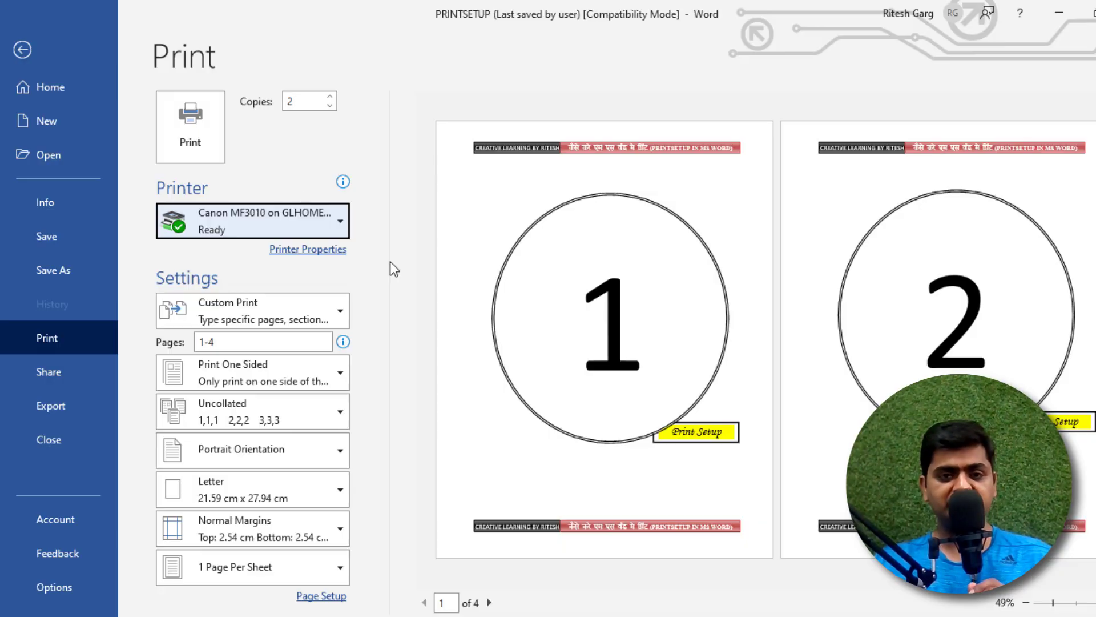
{"action": "key", "text": "super+s"}
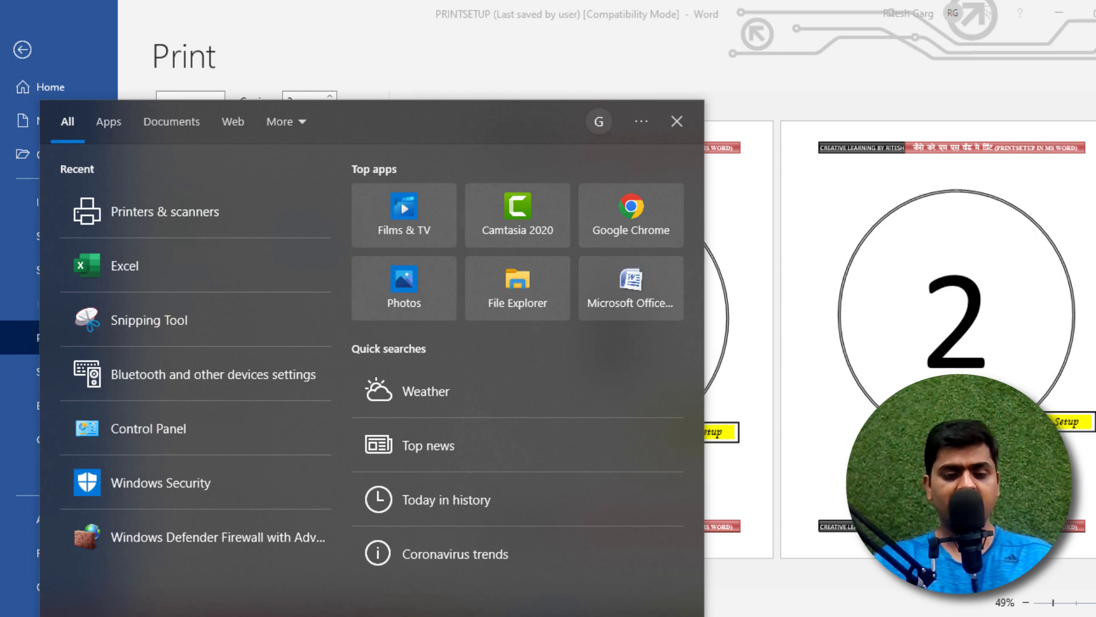
Step: Search 'printer' and open the Canon MF3010 queue from Printers & scanners
{"action": "type", "text": "printer"}
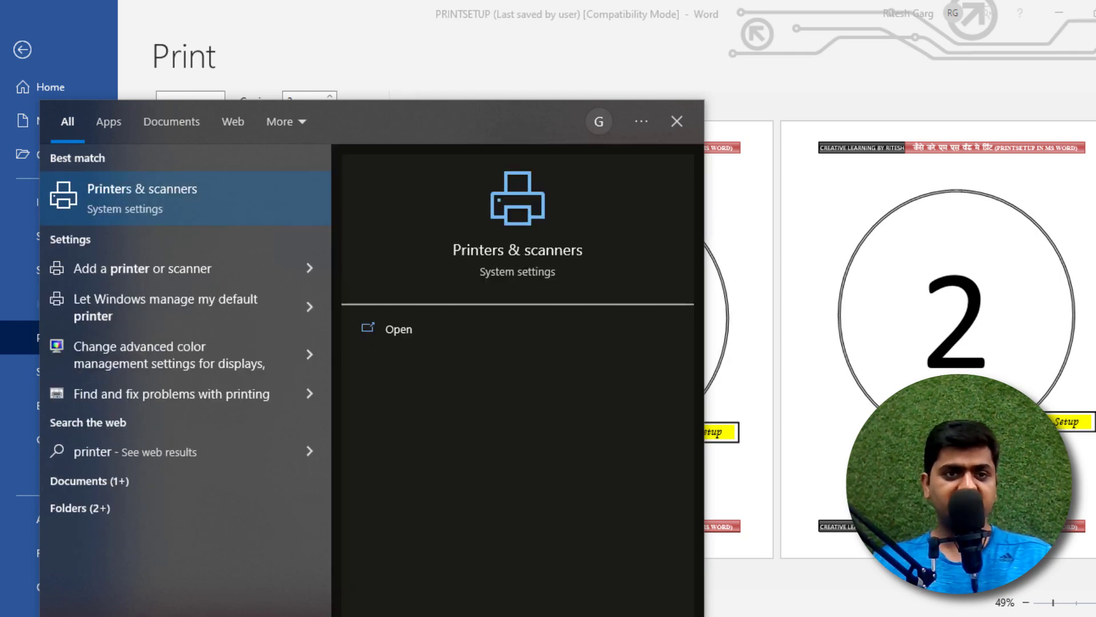
{"action": "left_click", "coordinate": [171, 201]}
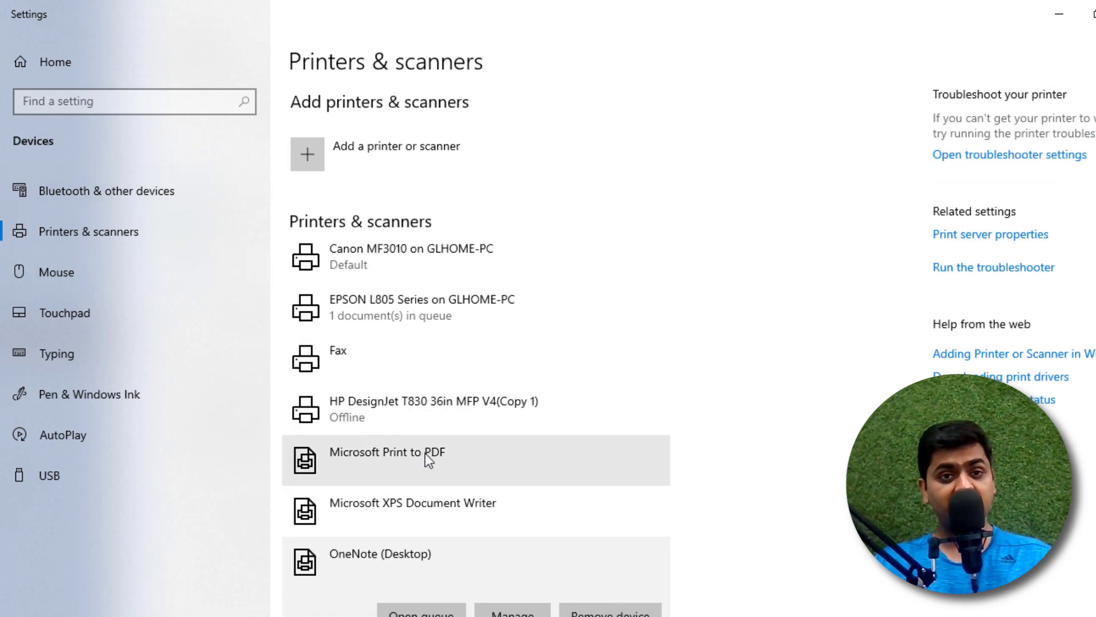
{"action": "left_click", "coordinate": [444, 261]}
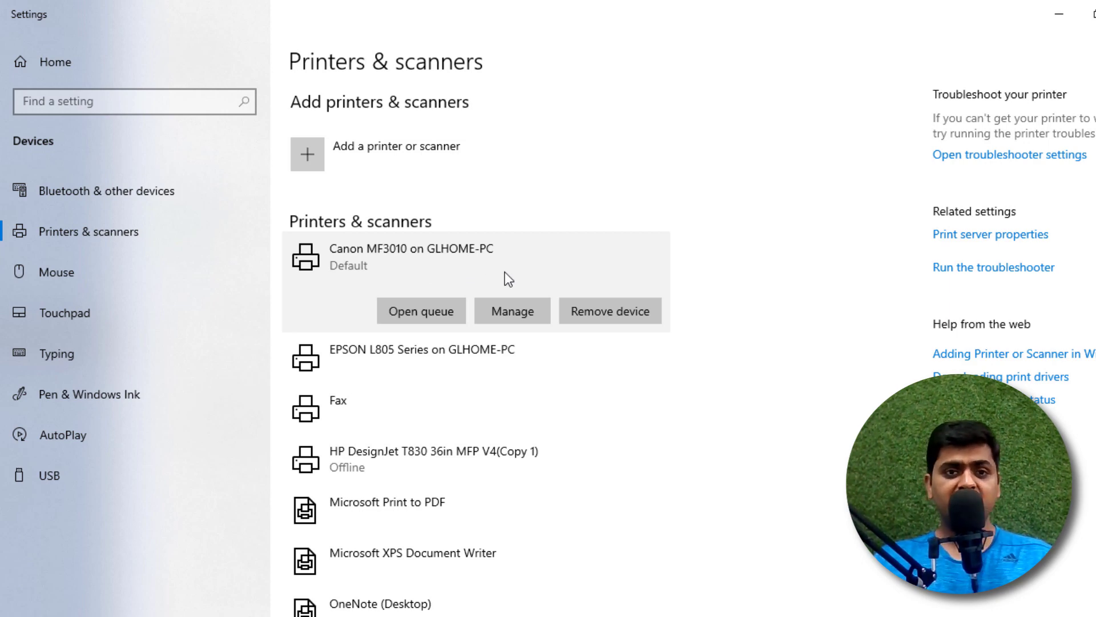
{"action": "left_click", "coordinate": [430, 320]}
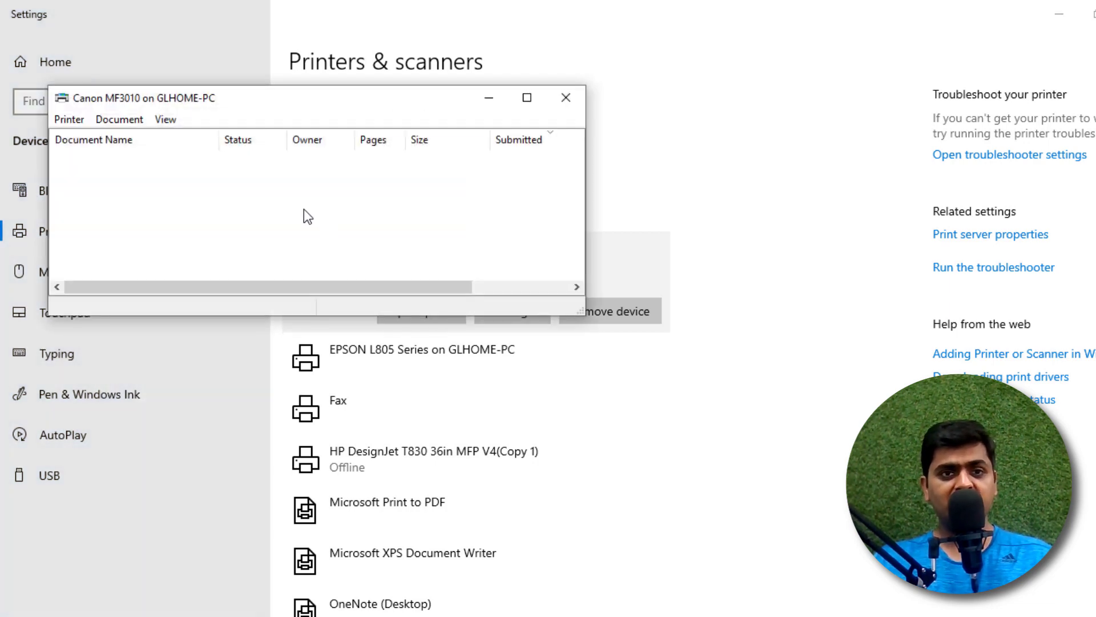